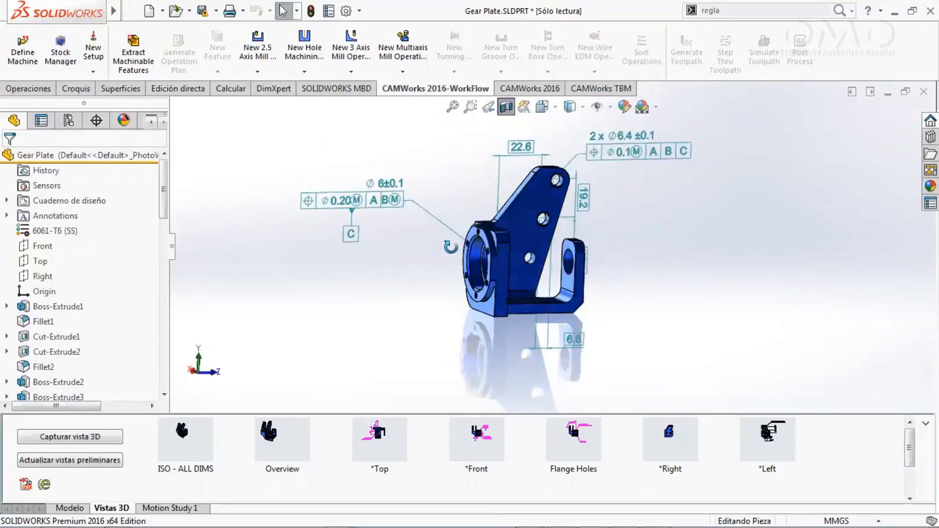
- Display the Gear Plate's *Top, *Front, Flange Holes, *Right and *Left 3D views in turn to examine their dimensions and tolerances
{"action": "left_click", "coordinate": [379, 433]}
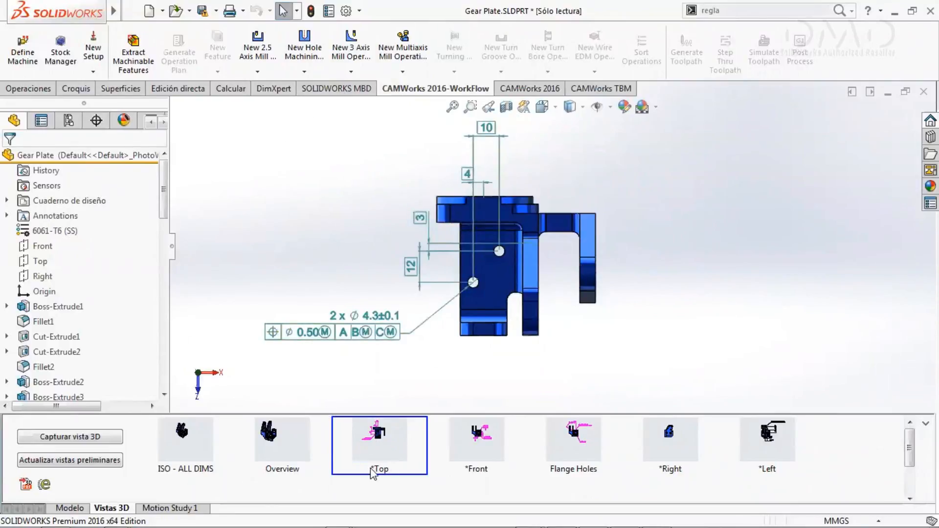
{"action": "left_click", "coordinate": [476, 449]}
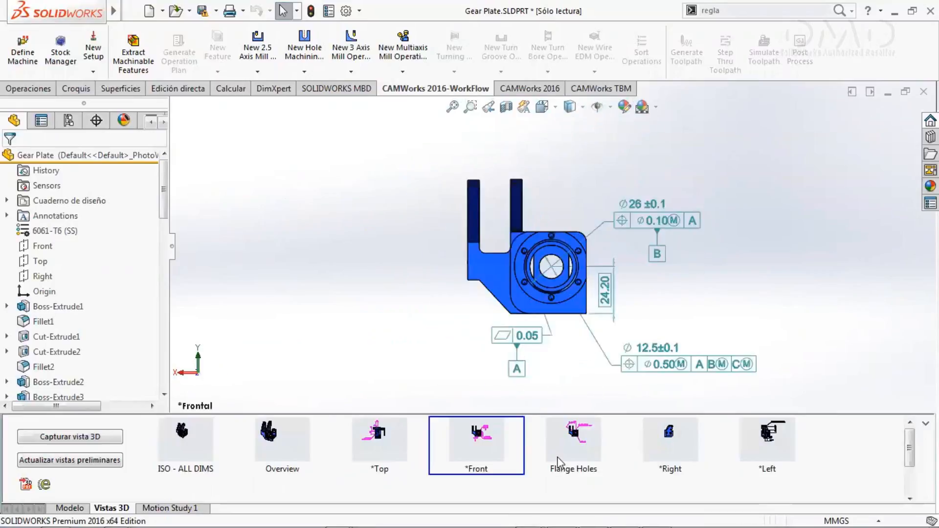
{"action": "left_click", "coordinate": [571, 451]}
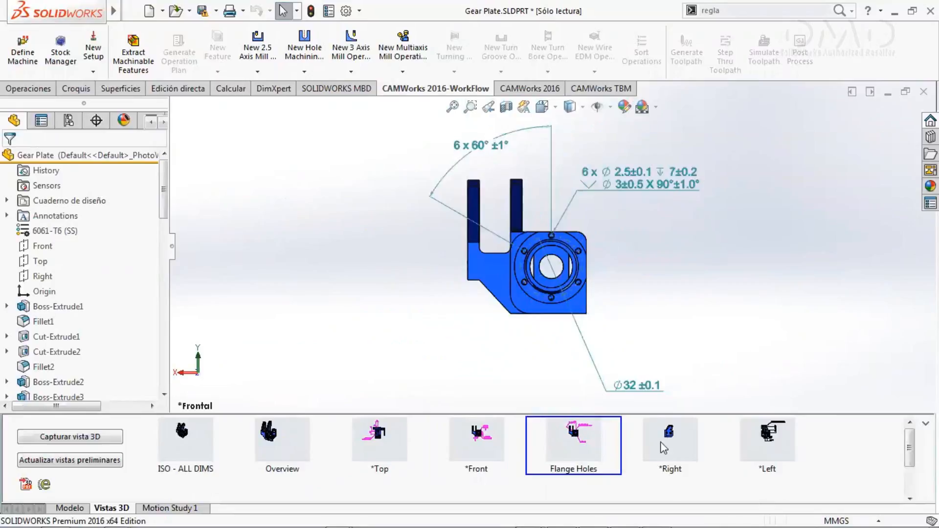
{"action": "left_click", "coordinate": [675, 447]}
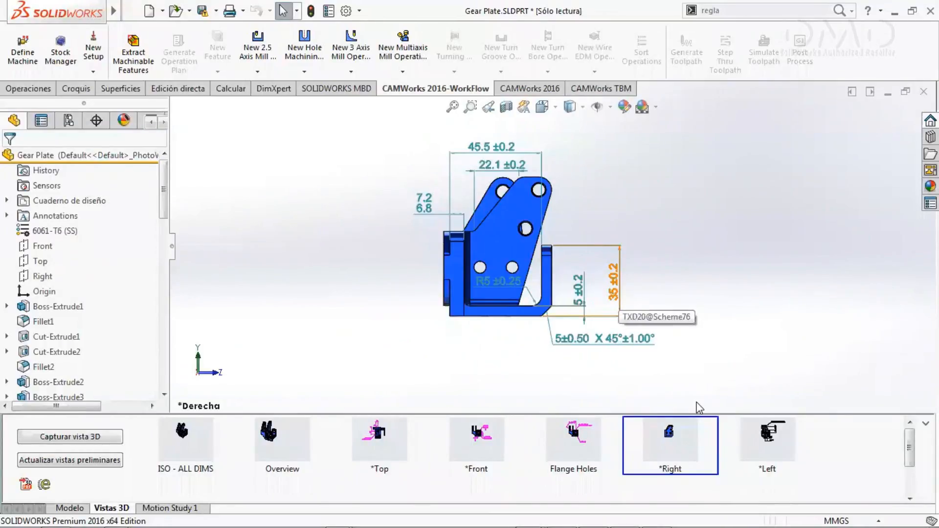
{"action": "left_click", "coordinate": [769, 441]}
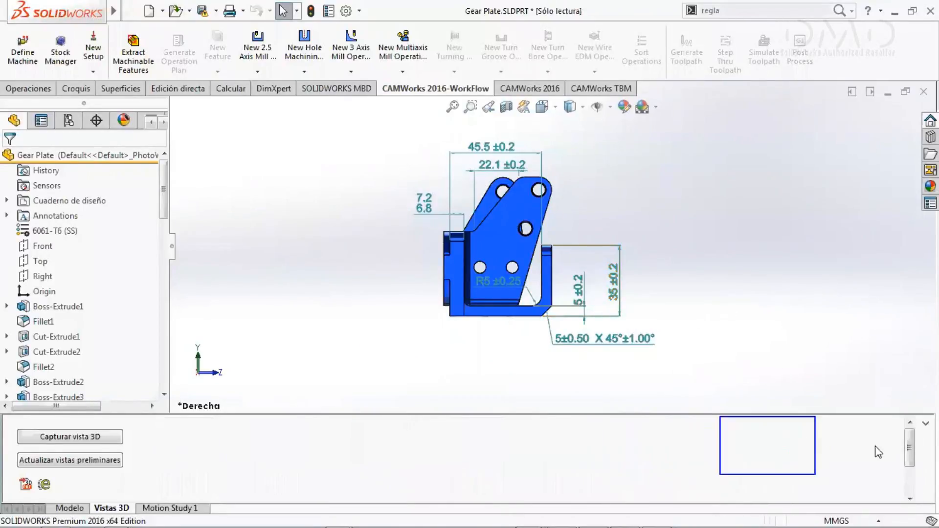
- Display the Version 2, Inner Holes and Flange Holes 3D views of the Gear Plate in turn
{"action": "left_click_drag", "start_coordinate": [908, 452], "coordinate": [909, 477]}
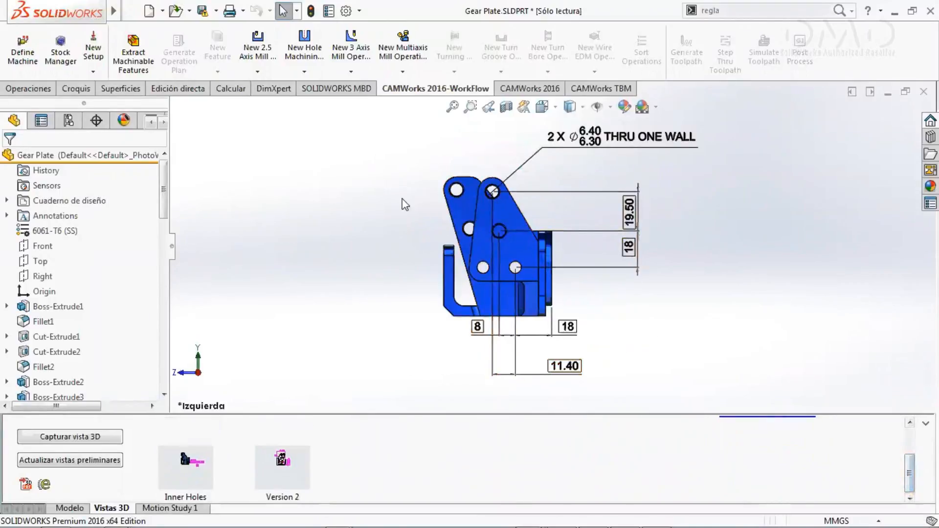
{"action": "left_click", "coordinate": [281, 463]}
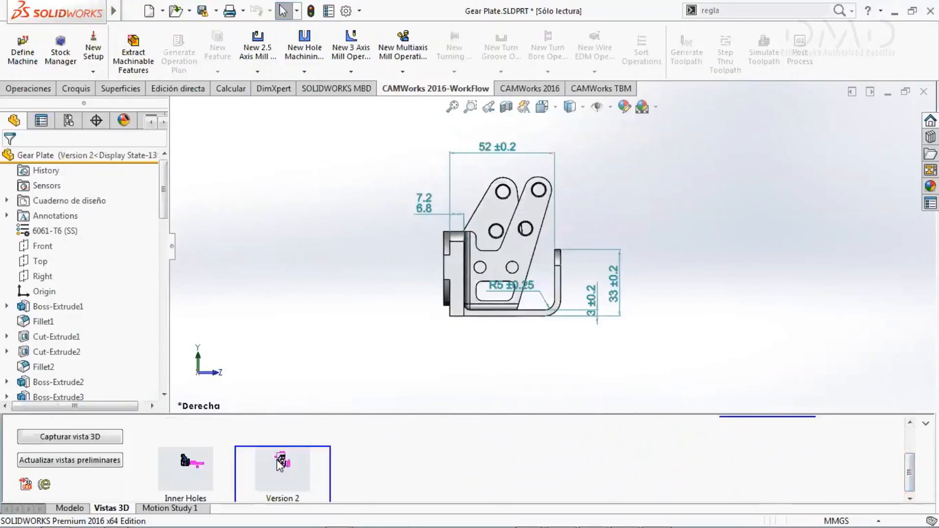
{"action": "left_click", "coordinate": [189, 466]}
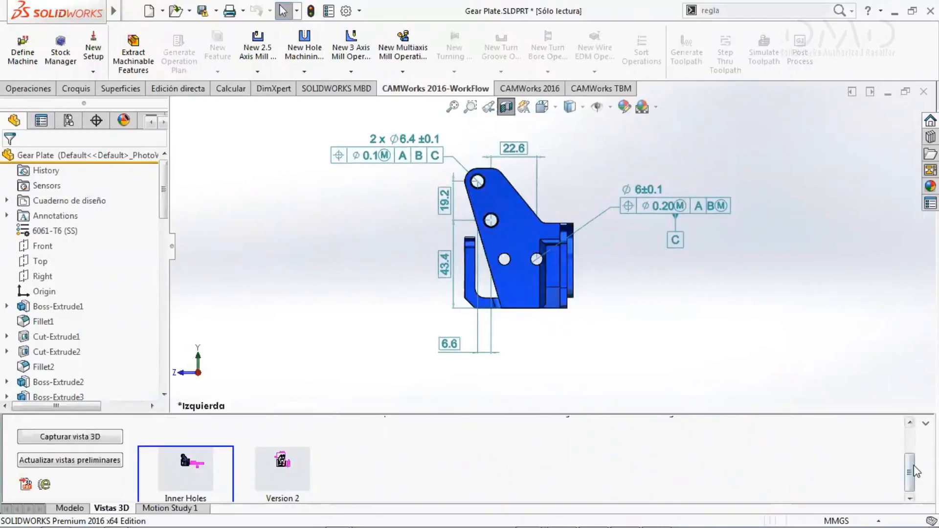
{"action": "left_click_drag", "start_coordinate": [911, 484], "coordinate": [911, 460]}
{"action": "left_click", "coordinate": [568, 447]}
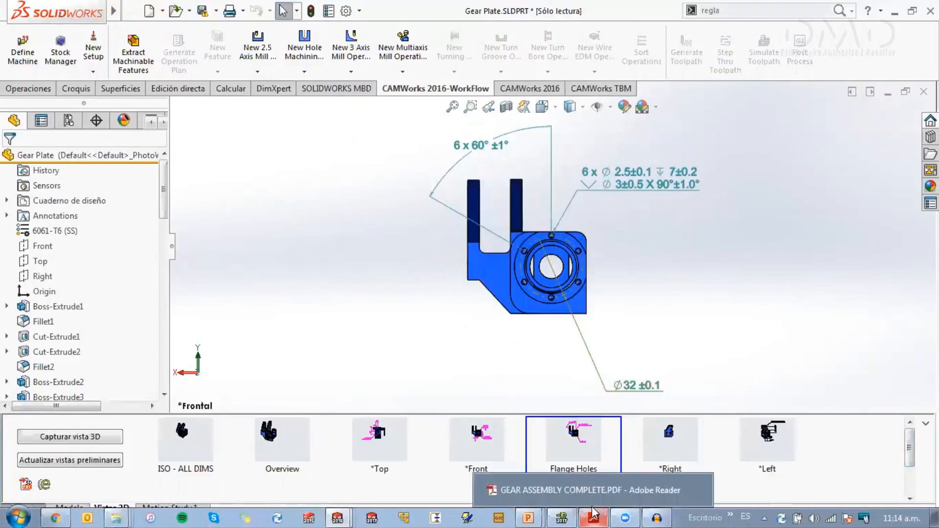
- Switch to the Gear Plate in eDrawings, orbit the part and examine its *Front, *Left and VERSION 2 views
{"action": "left_click", "coordinate": [594, 513]}
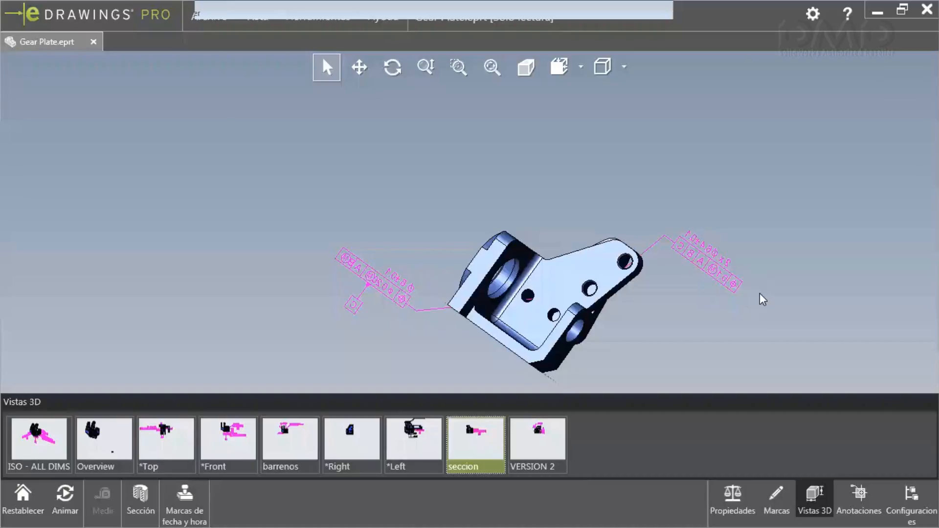
{"action": "middle_click_drag", "start_coordinate": [761, 294], "coordinate": [264, 380]}
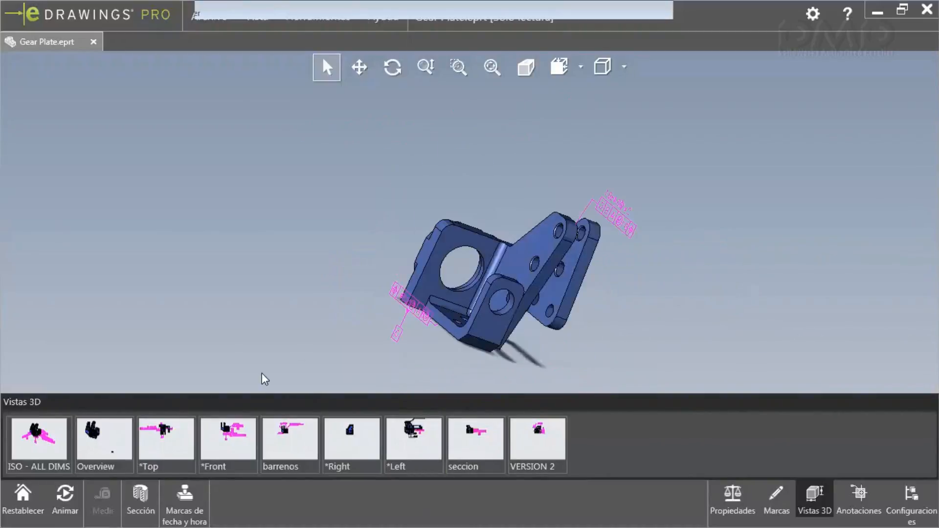
{"action": "left_click", "coordinate": [225, 449]}
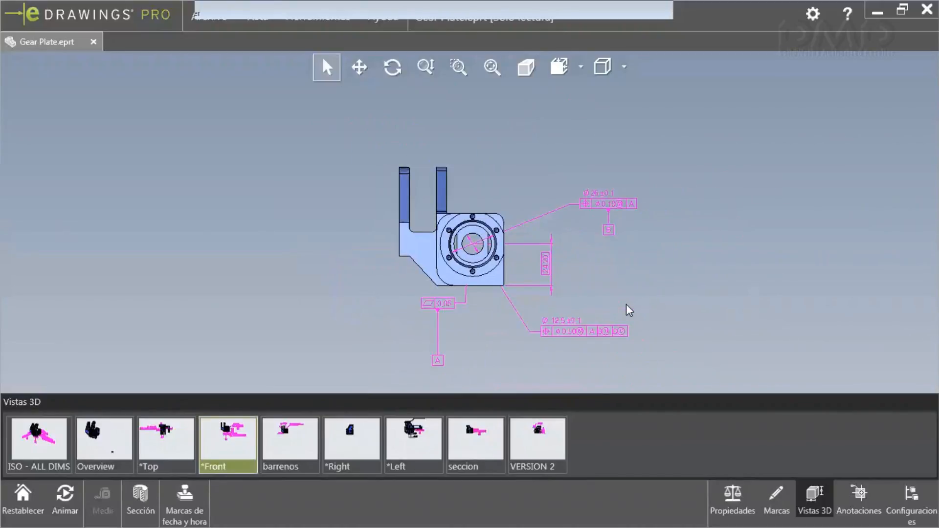
{"action": "left_click", "coordinate": [413, 438]}
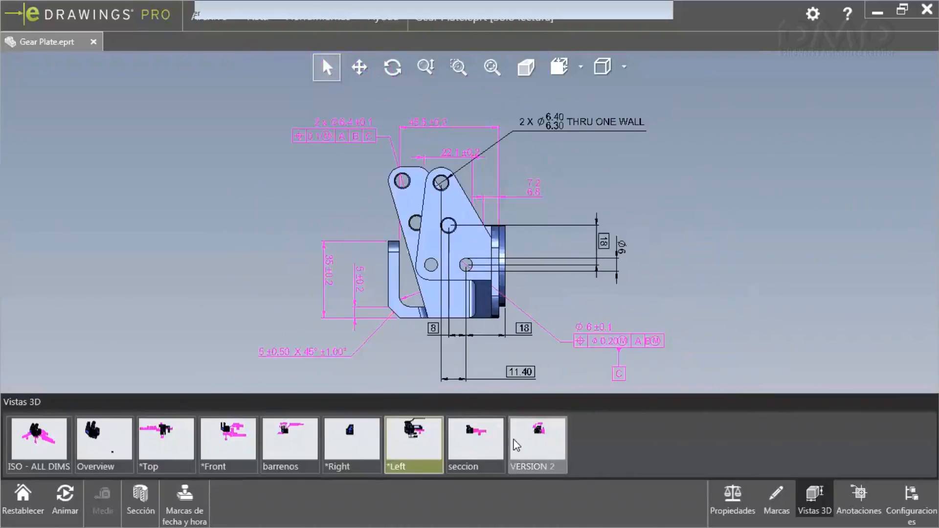
{"action": "left_click", "coordinate": [527, 447]}
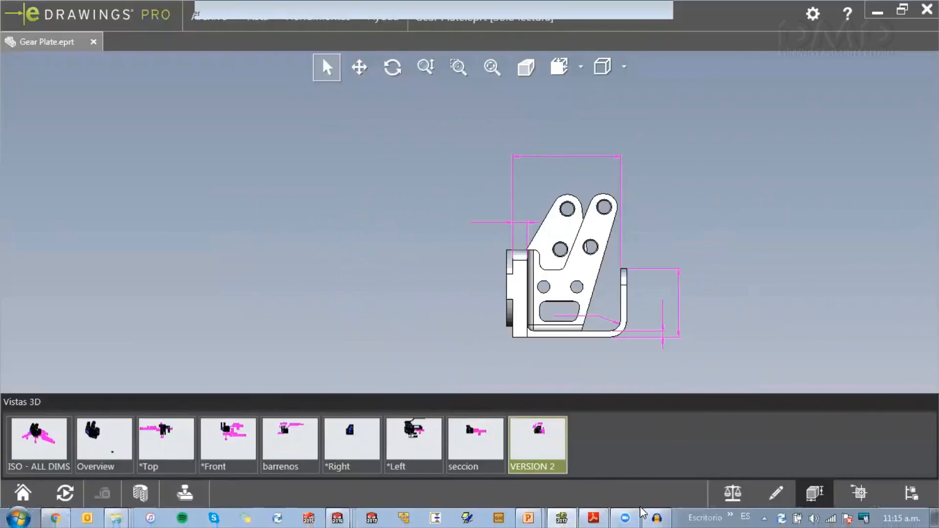
- Switch to GEAR ASSEMBLY COMPLETE.PDF in Adobe Reader and examine the assembly's Section view up close around the sectioned shaft
{"action": "left_click", "coordinate": [601, 517]}
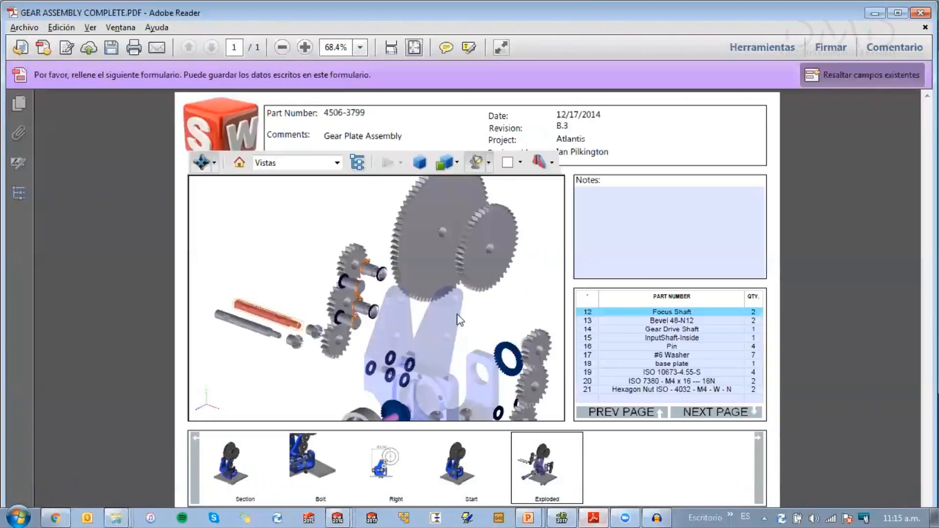
{"action": "left_click", "coordinate": [247, 472]}
{"action": "scroll", "coordinate": [342, 341], "scroll_direction": "up", "scroll_amount": 5}
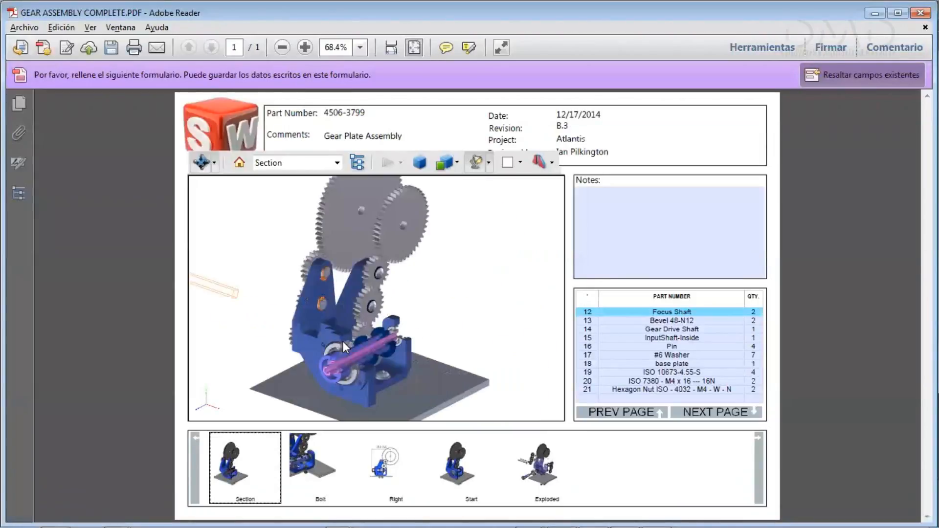
{"action": "scroll", "coordinate": [347, 323], "scroll_direction": "up", "scroll_amount": 6}
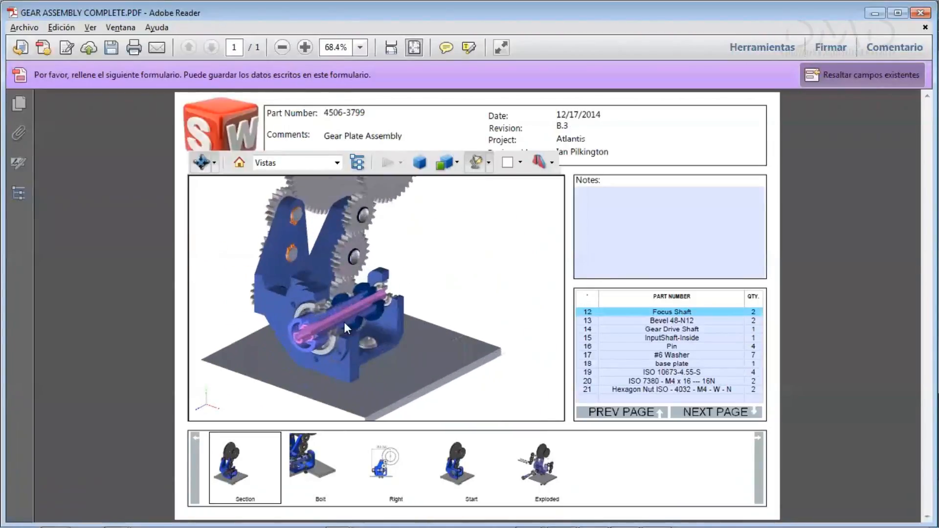
{"action": "left_click_drag", "start_coordinate": [345, 373], "coordinate": [362, 281]}
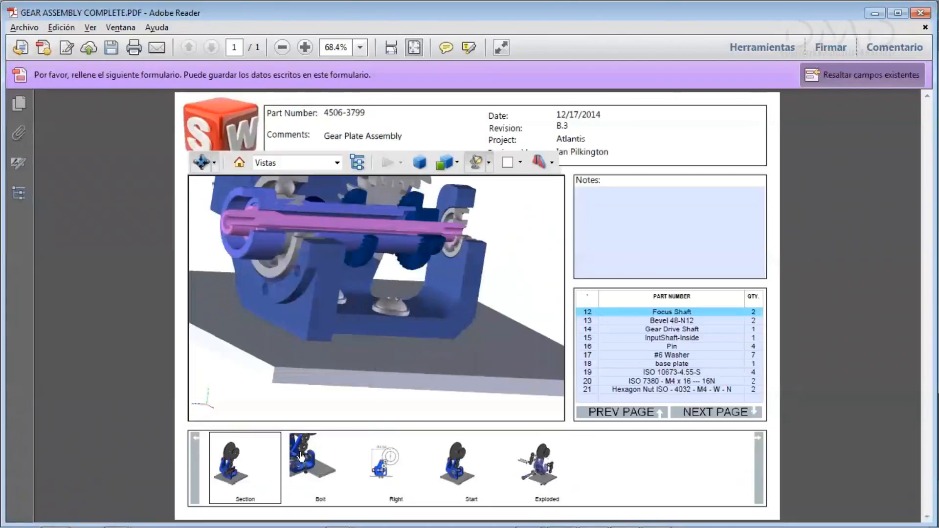
- Display the Bolt and Right views of the gear assembly and examine the horizontal dimension above the large gear
{"action": "left_click", "coordinate": [311, 479]}
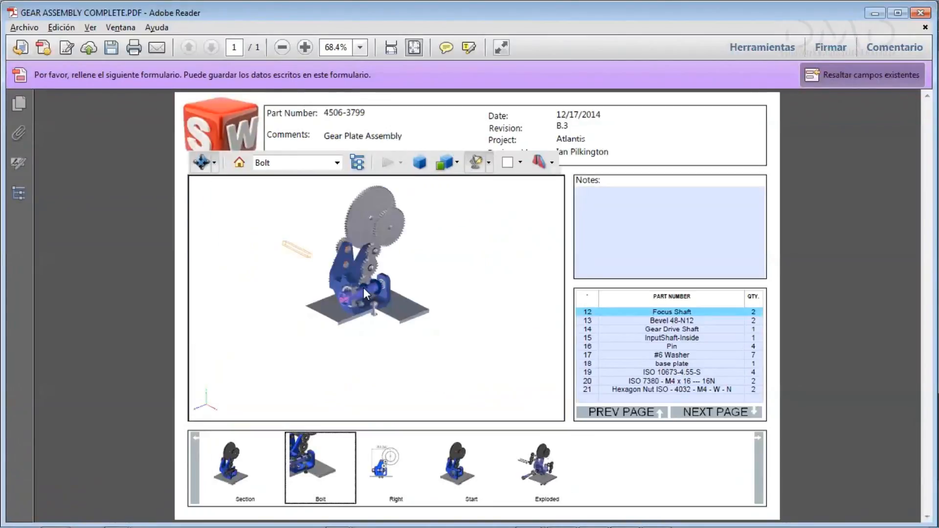
{"action": "left_click", "coordinate": [394, 465]}
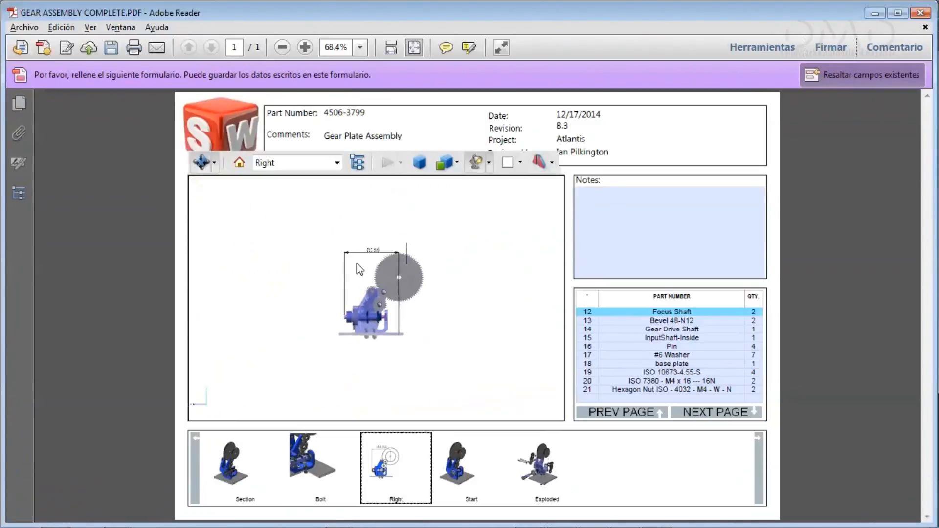
{"action": "scroll", "coordinate": [357, 263], "scroll_direction": "up", "scroll_amount": 10}
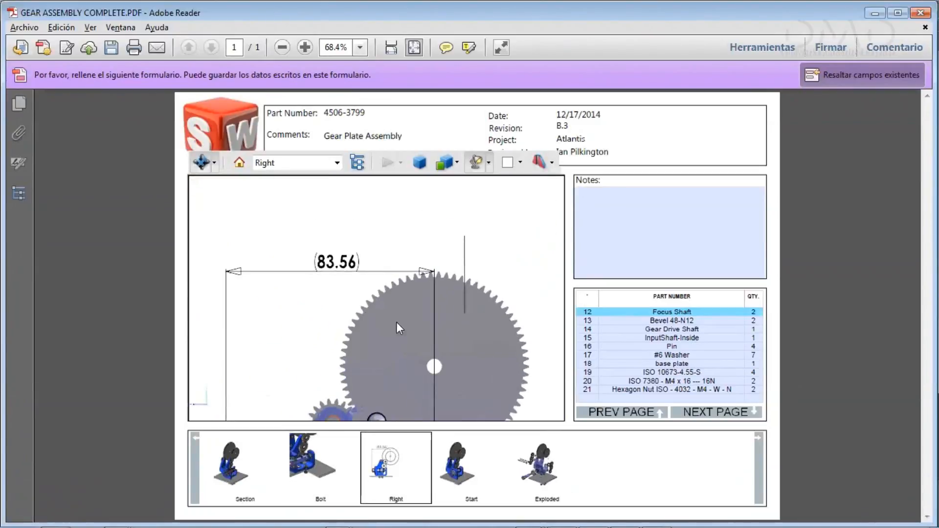
{"action": "middle_click_drag", "start_coordinate": [320, 277], "coordinate": [386, 297]}
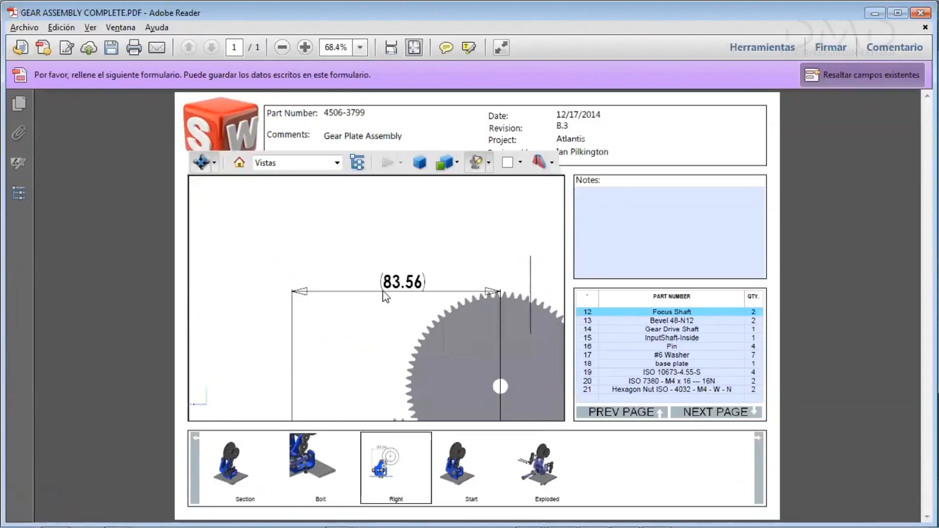
- Show the gear assembly's Exploded view, examine its components and select the front focus shaft in the model
{"action": "left_click", "coordinate": [541, 471]}
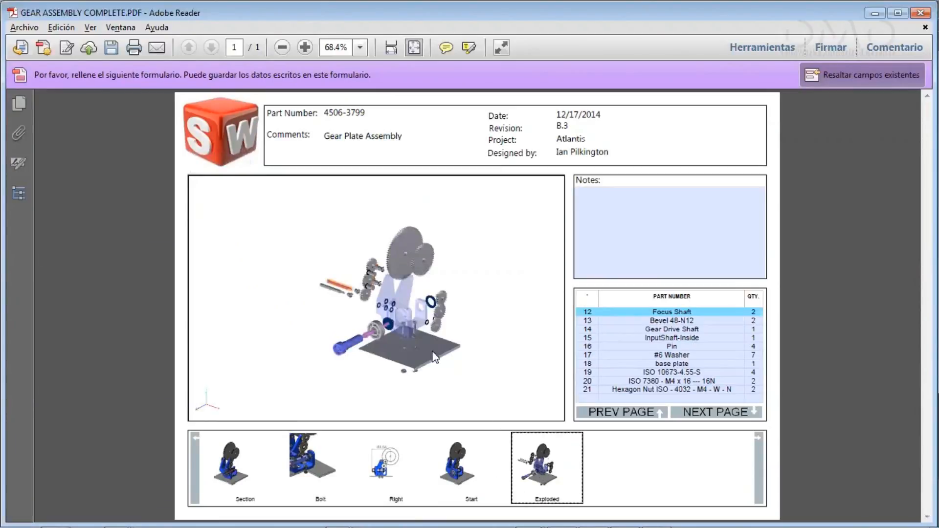
{"action": "scroll", "coordinate": [370, 282], "scroll_direction": "up", "scroll_amount": 5}
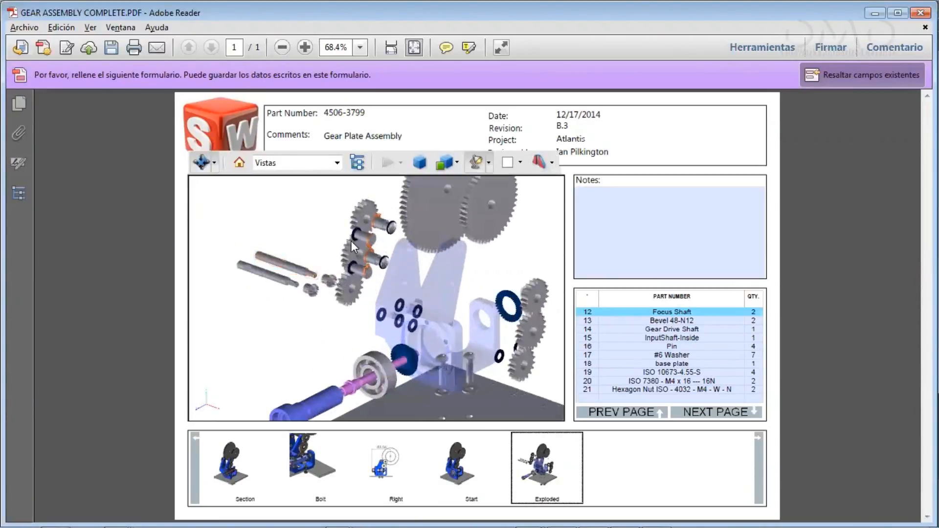
{"action": "scroll", "coordinate": [430, 267], "scroll_direction": "up", "scroll_amount": 2}
{"action": "scroll", "coordinate": [474, 263], "scroll_direction": "down", "scroll_amount": 5}
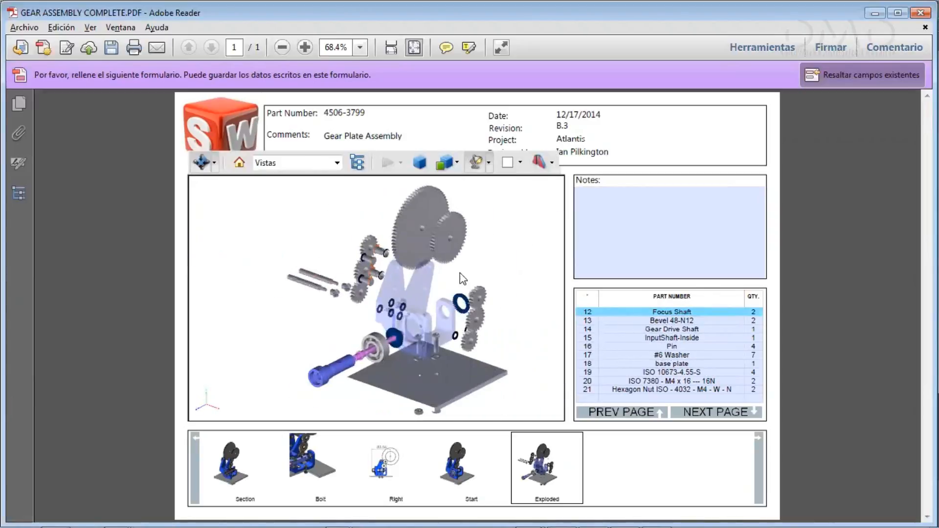
{"action": "left_click", "coordinate": [306, 287]}
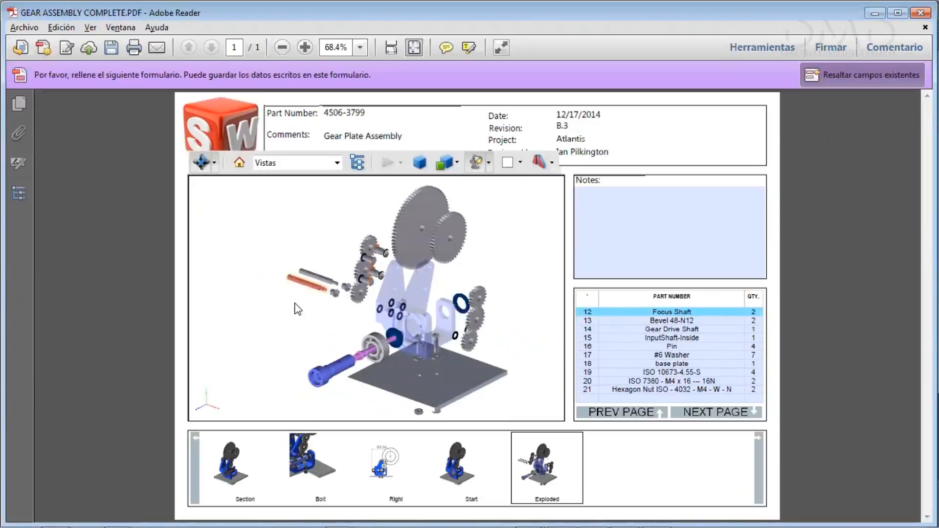
- Highlight the InputShaft-Inside part in the exploded model from the parts table and examine it
{"action": "scroll", "coordinate": [394, 252], "scroll_direction": "up", "scroll_amount": 5}
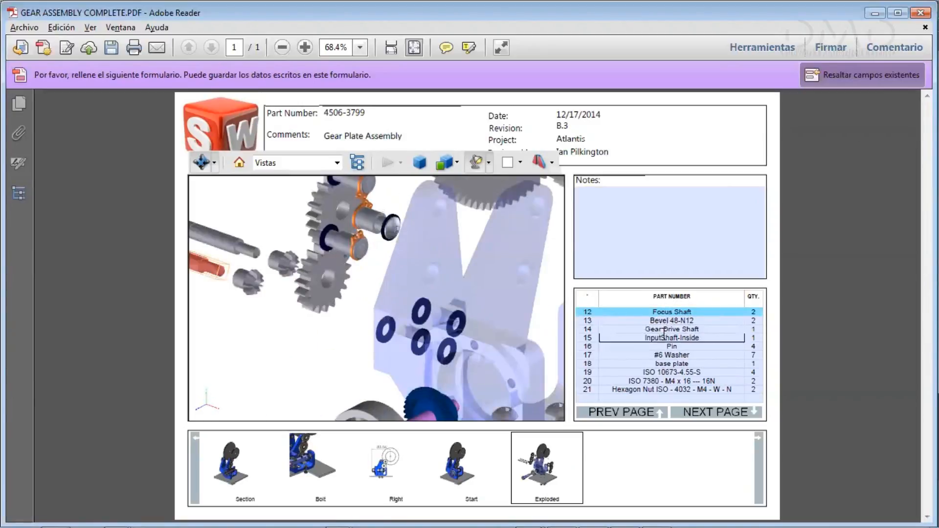
{"action": "left_click", "coordinate": [683, 337]}
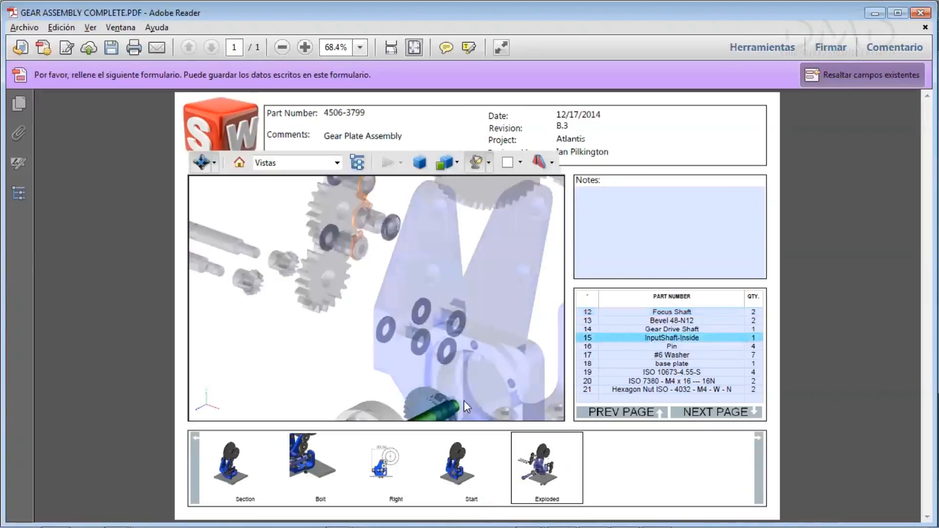
{"action": "scroll", "coordinate": [464, 400], "scroll_direction": "up", "scroll_amount": 2}
{"action": "scroll", "coordinate": [463, 400], "scroll_direction": "down", "scroll_amount": 4}
{"action": "scroll", "coordinate": [541, 394], "scroll_direction": "down", "scroll_amount": 2}
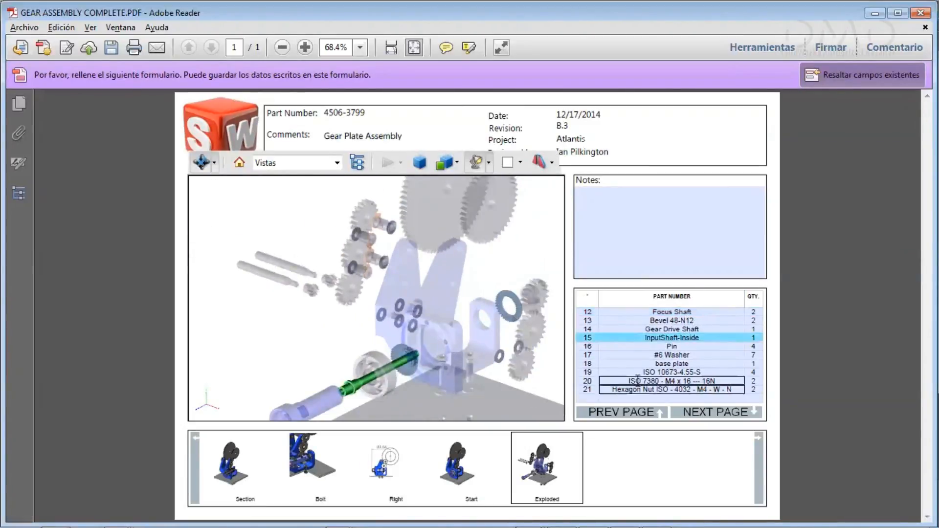
- Highlight ISO 10673-4.55-S, Hexagon Nut, Bevel 48-N12, InputShaft-Inside, Pin, Gear Drive Shaft and Focus Shaft in turn from the parts table
{"action": "left_click", "coordinate": [658, 373]}
{"action": "left_click", "coordinate": [661, 391]}
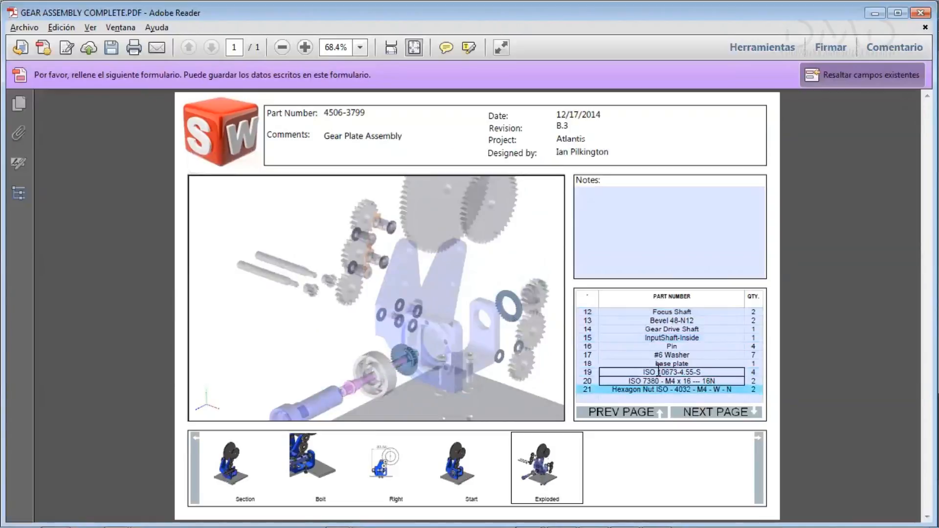
{"action": "left_click", "coordinate": [670, 321]}
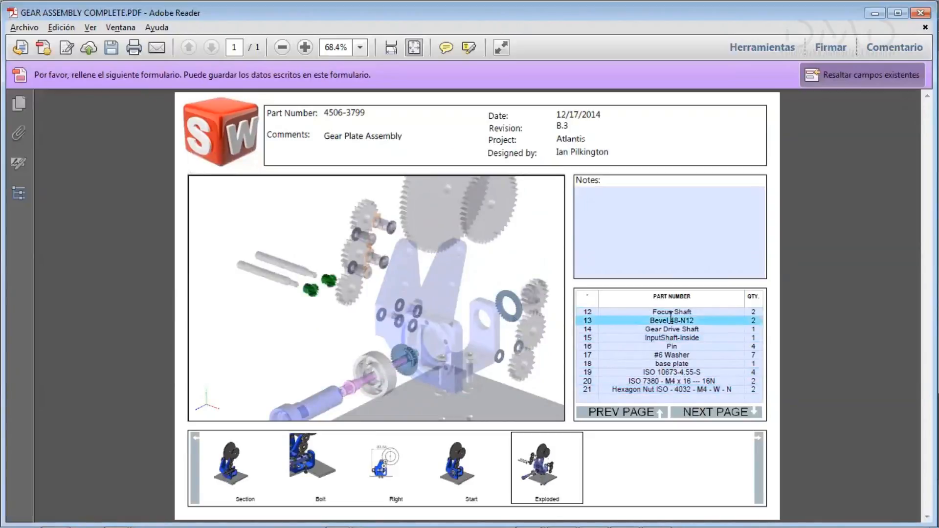
{"action": "left_click", "coordinate": [672, 337]}
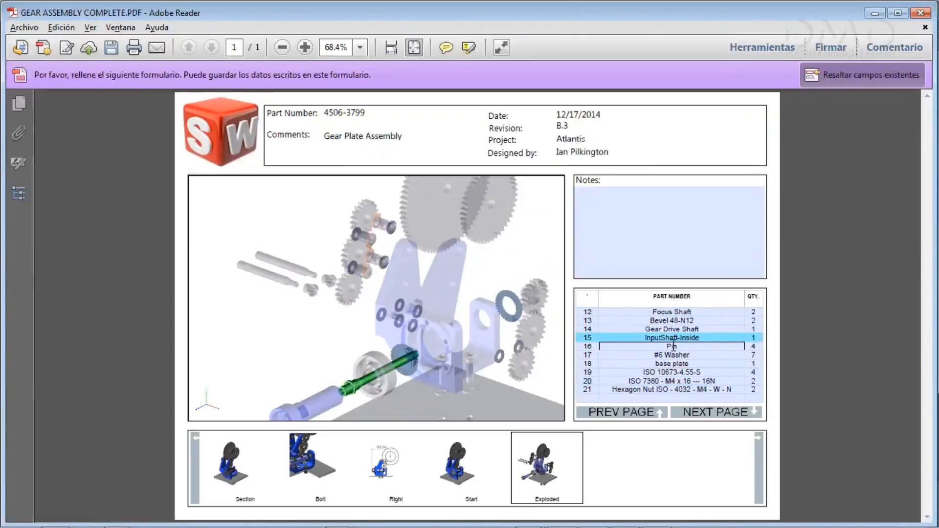
{"action": "left_click", "coordinate": [673, 346]}
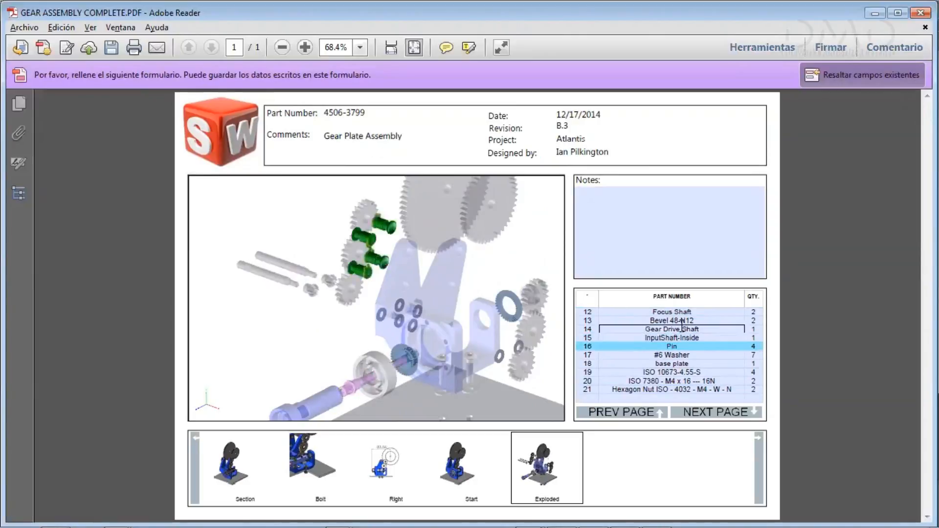
{"action": "left_click", "coordinate": [682, 328]}
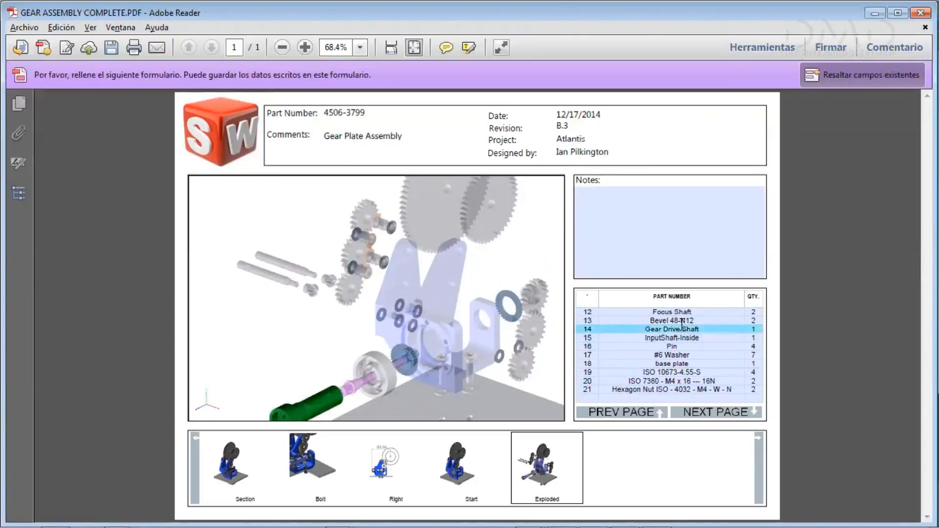
{"action": "left_click", "coordinate": [681, 312]}
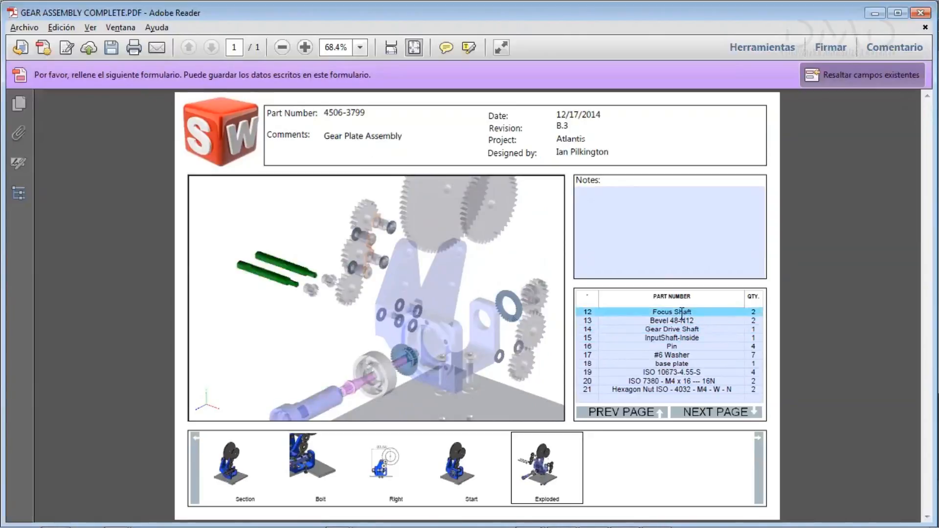
- Switch to the WEBINAR GD&T slide show in PowerPoint and advance it until the TolAnalyst example image appears
{"action": "left_click", "coordinate": [663, 318]}
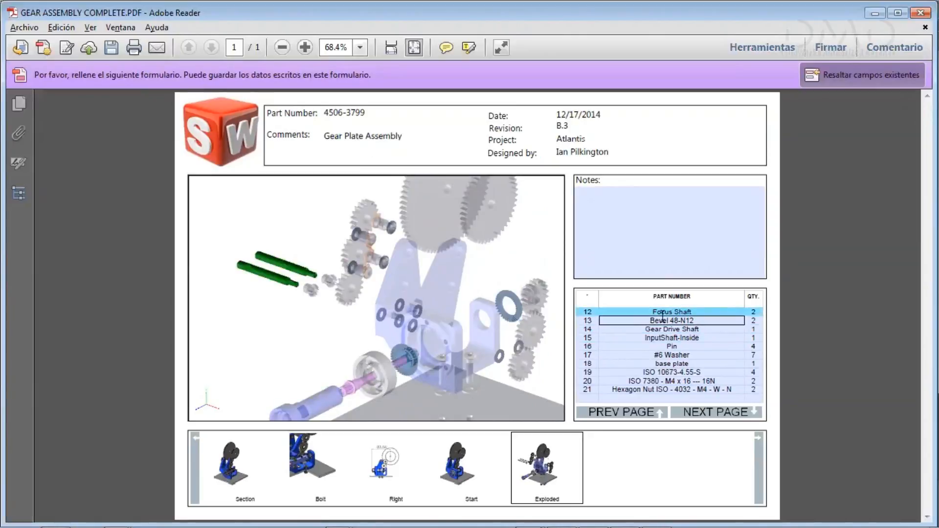
{"action": "mouse_move", "coordinate": [538, 404]}
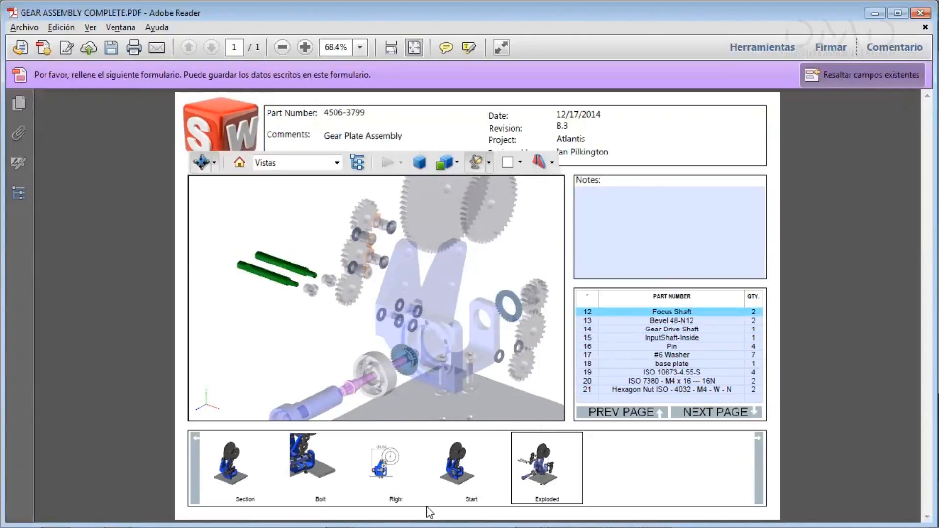
{"action": "left_click", "coordinate": [529, 519]}
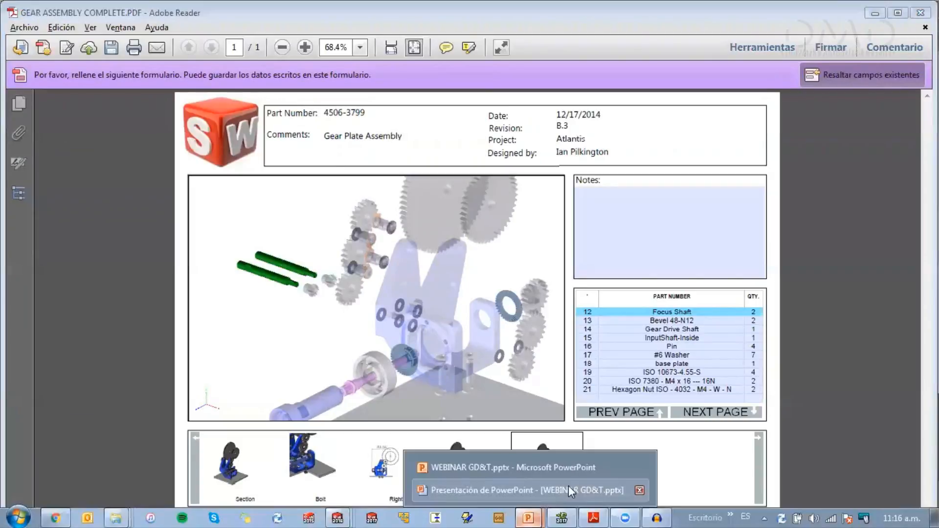
{"action": "left_click", "coordinate": [519, 490]}
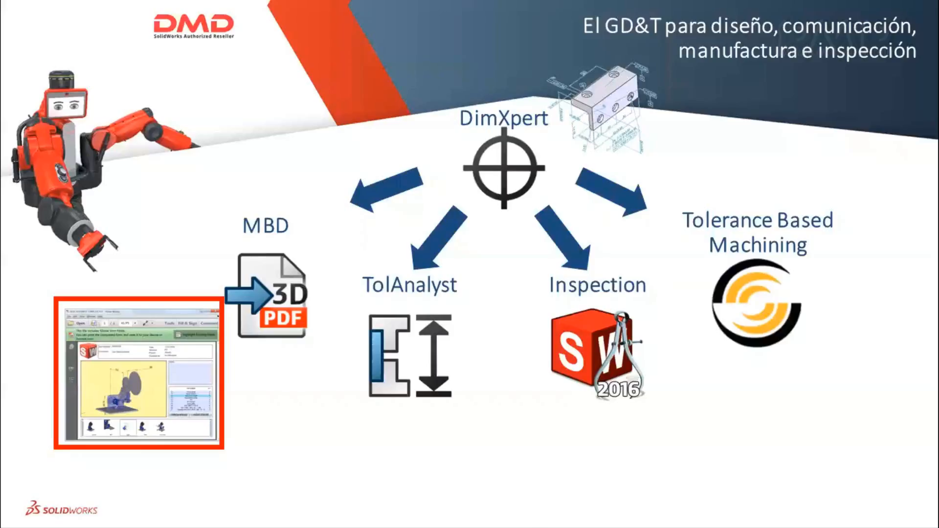
{"action": "key", "text": "Right"}
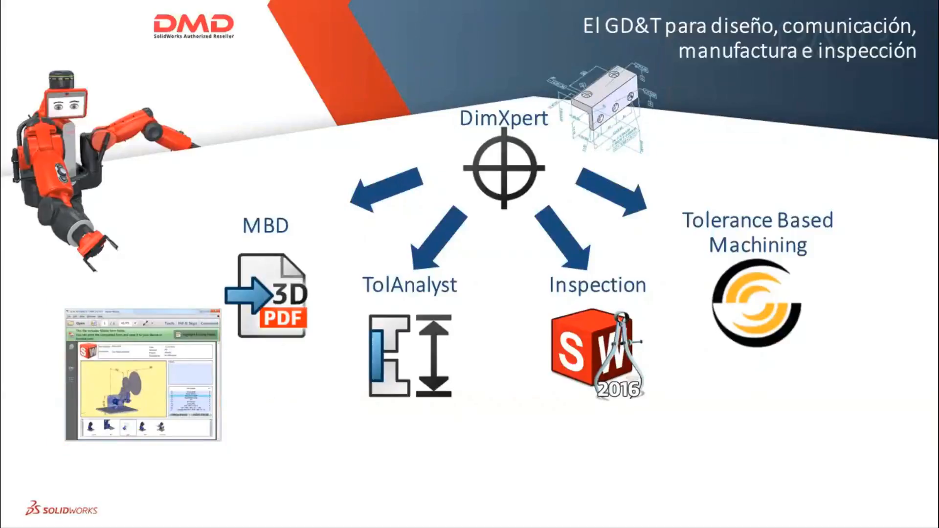
{"action": "key", "text": "Right"}
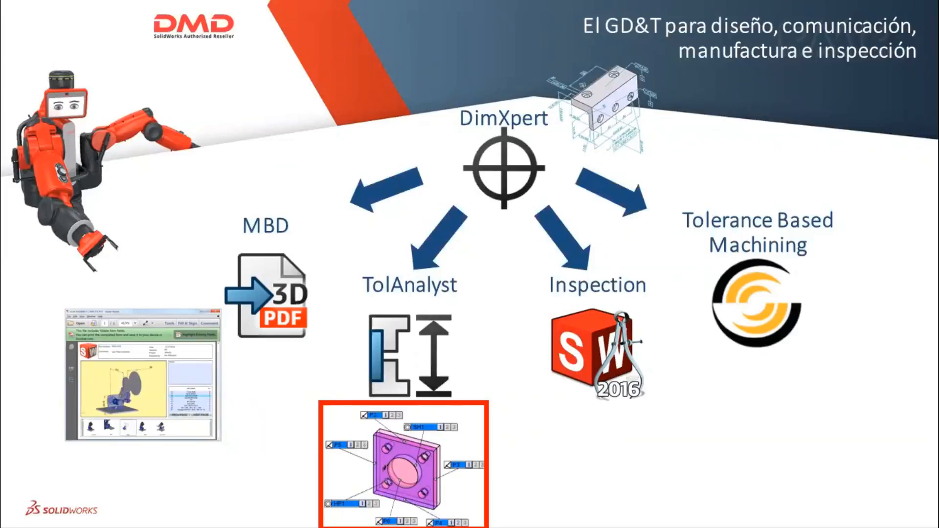
- Switch to SOLIDWORKS, bring up the RMA-A005 assembly and examine its shaft, bearings and knife blocks
{"action": "key", "text": "alt+Tab"}
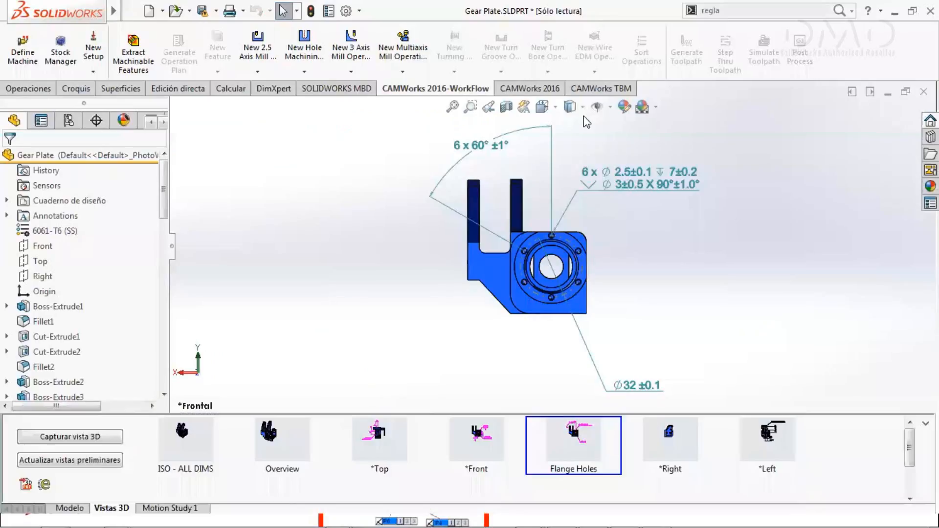
{"action": "key", "text": "ctrl+Tab"}
{"action": "left_click", "coordinate": [451, 327]}
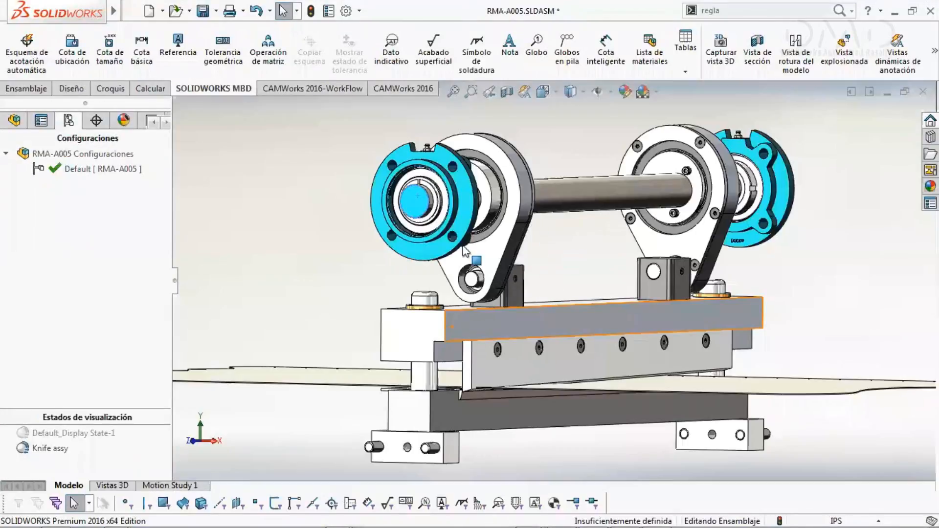
{"action": "scroll", "coordinate": [547, 299], "scroll_direction": "down", "scroll_amount": 2}
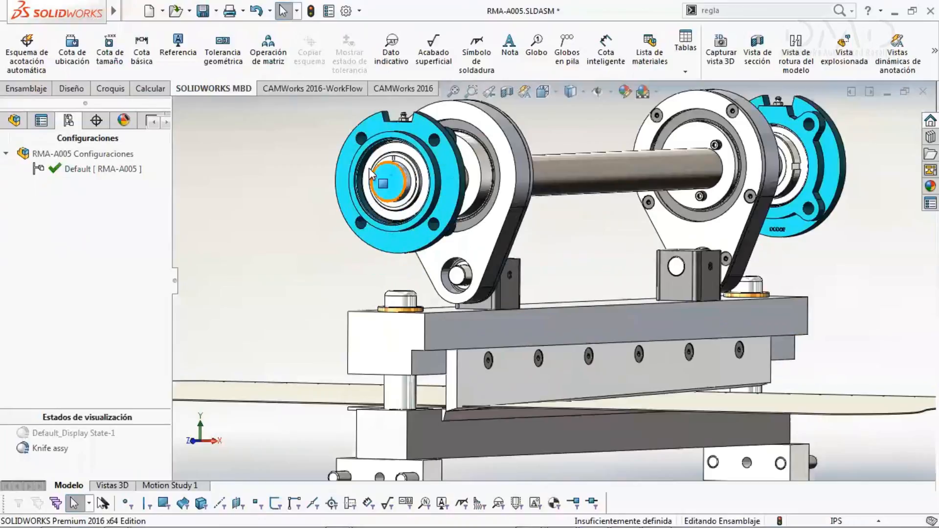
- Bring up the RMA-A004 assembly and examine the gap between the upper and lower blades from several angles
{"action": "key", "text": "ctrl+Tab"}
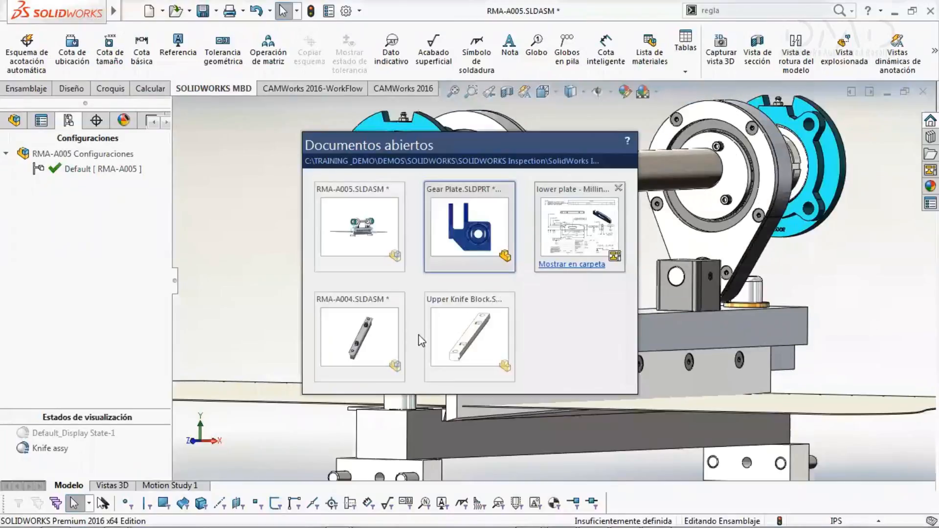
{"action": "left_click", "coordinate": [379, 345]}
{"action": "scroll", "coordinate": [516, 338], "scroll_direction": "down", "scroll_amount": 5}
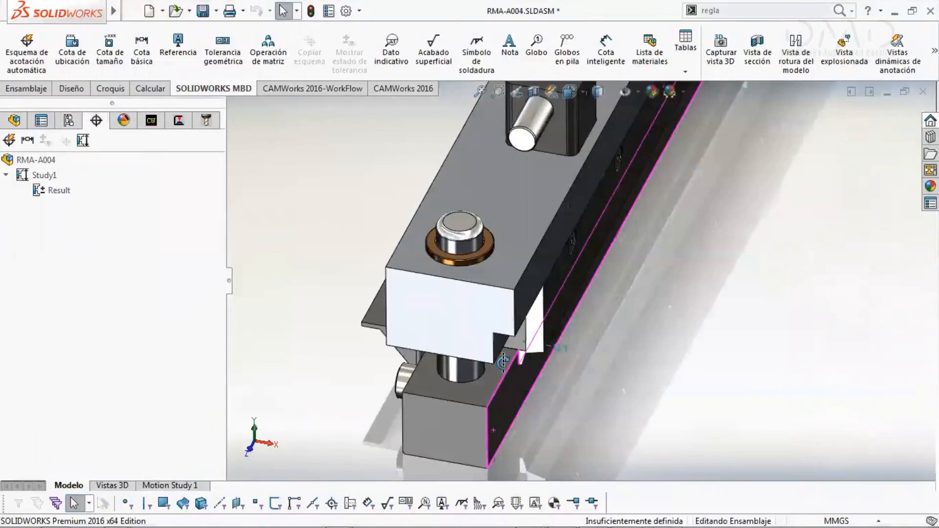
{"action": "scroll", "coordinate": [506, 375], "scroll_direction": "down", "scroll_amount": 5}
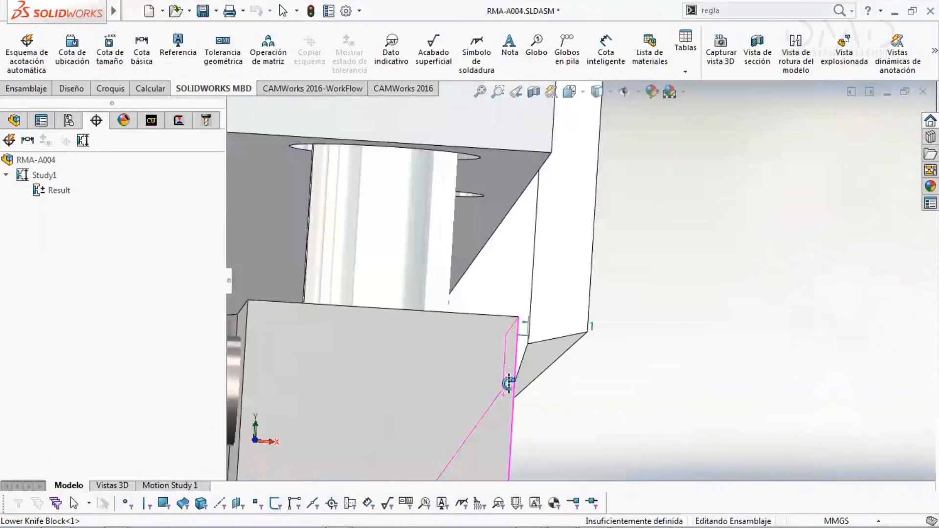
{"action": "scroll", "coordinate": [579, 337], "scroll_direction": "up", "scroll_amount": 3}
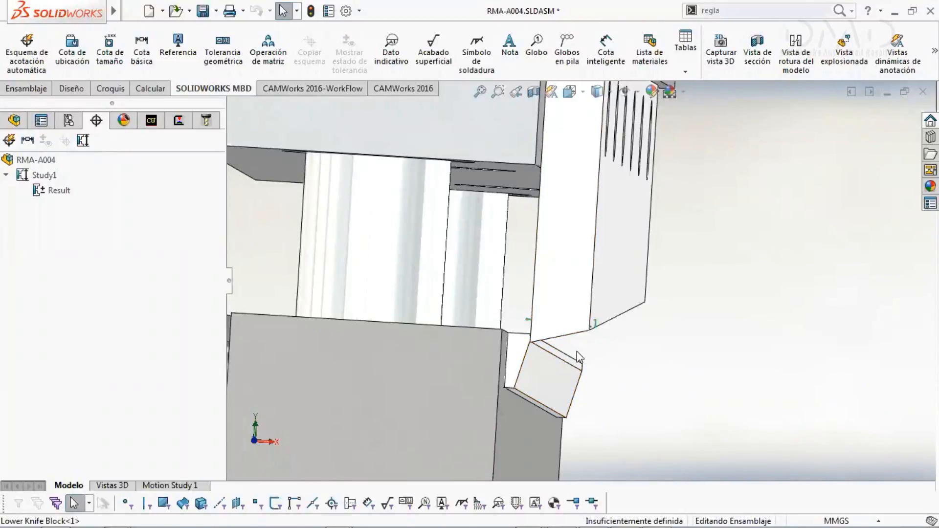
{"action": "middle_click_drag", "start_coordinate": [605, 346], "coordinate": [509, 325]}
{"action": "scroll", "coordinate": [512, 318], "scroll_direction": "down", "scroll_amount": 3}
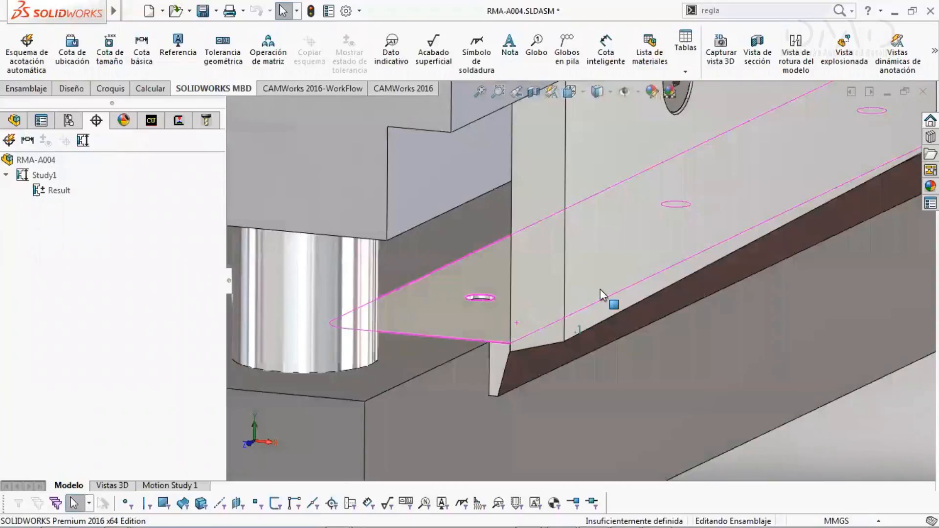
{"action": "middle_click_drag", "start_coordinate": [609, 304], "coordinate": [572, 303]}
{"action": "scroll", "coordinate": [650, 140], "scroll_direction": "up", "scroll_amount": 3}
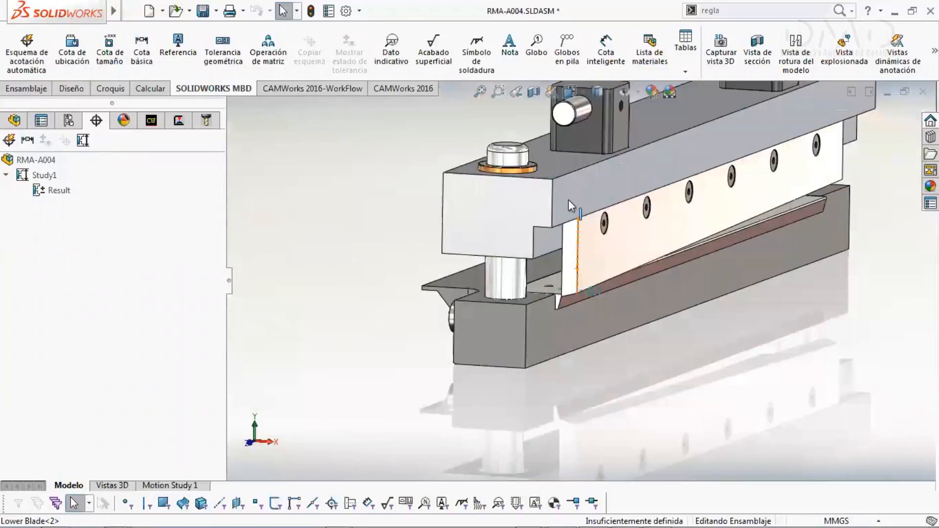
{"action": "scroll", "coordinate": [569, 199], "scroll_direction": "down", "scroll_amount": 3}
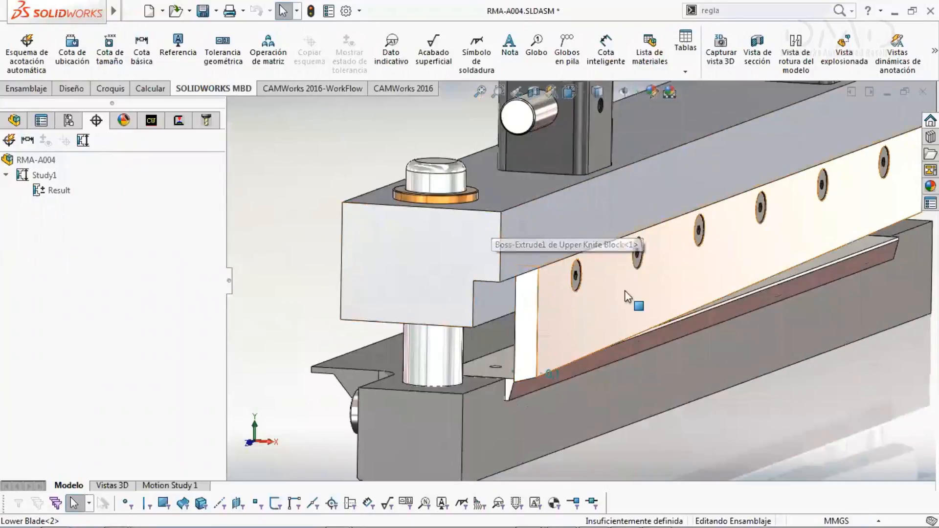
{"action": "scroll", "coordinate": [531, 401], "scroll_direction": "down", "scroll_amount": 2}
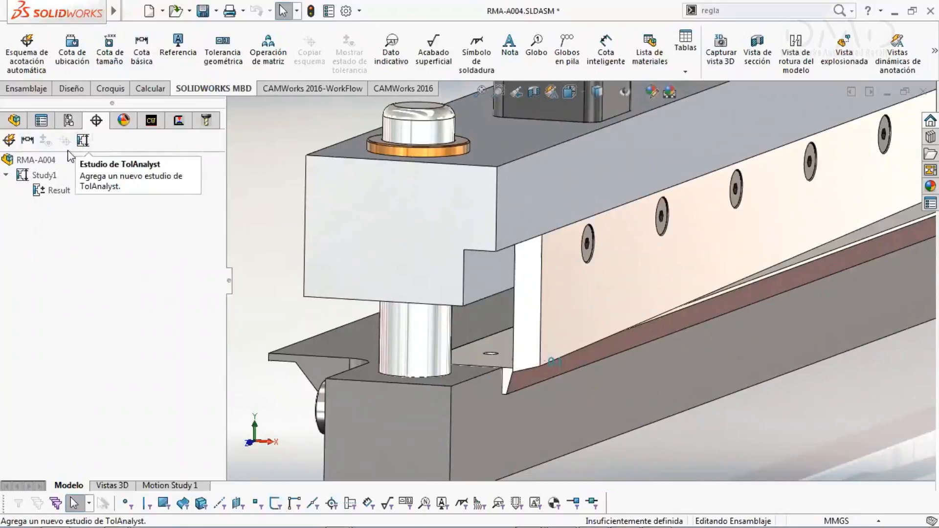
- Open TolAnalyst Study1 for editing and go back from its results to the measurement definition
{"action": "right_click", "coordinate": [35, 179]}
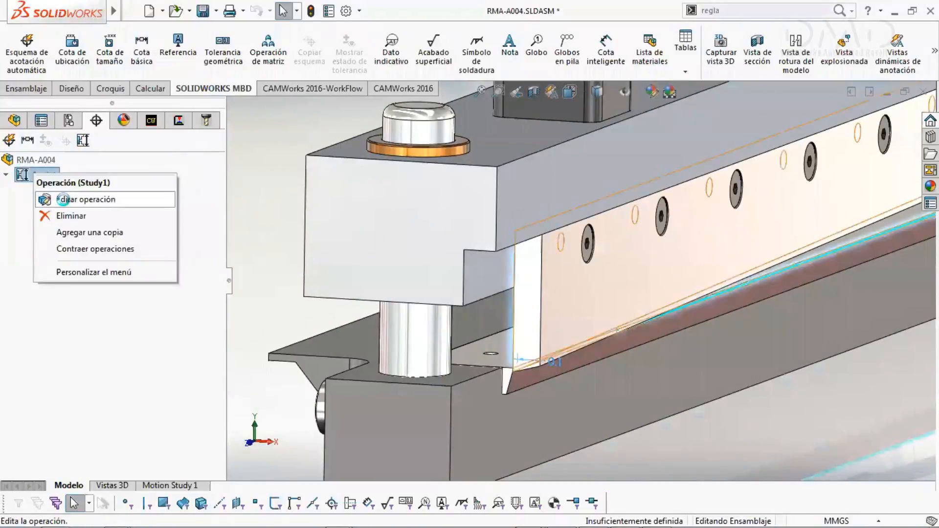
{"action": "left_click", "coordinate": [54, 199]}
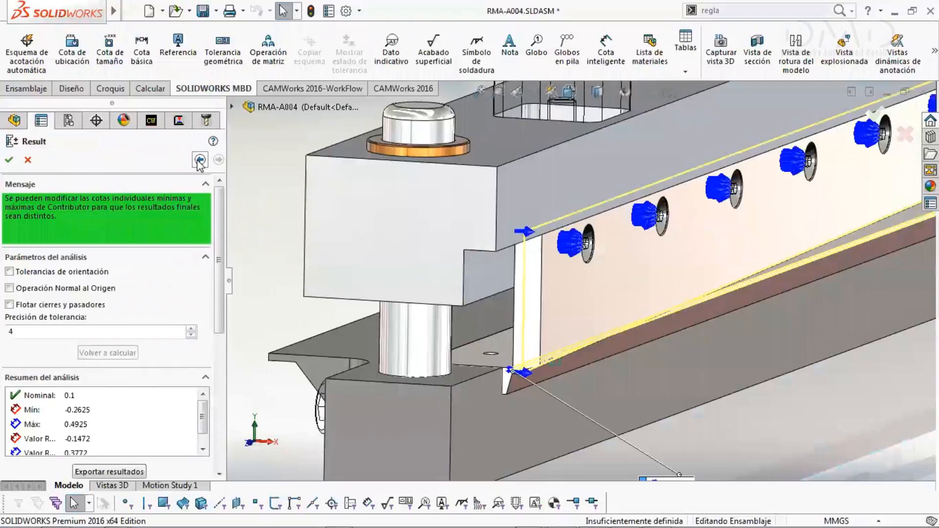
{"action": "left_click", "coordinate": [199, 160]}
{"action": "left_click", "coordinate": [202, 160]}
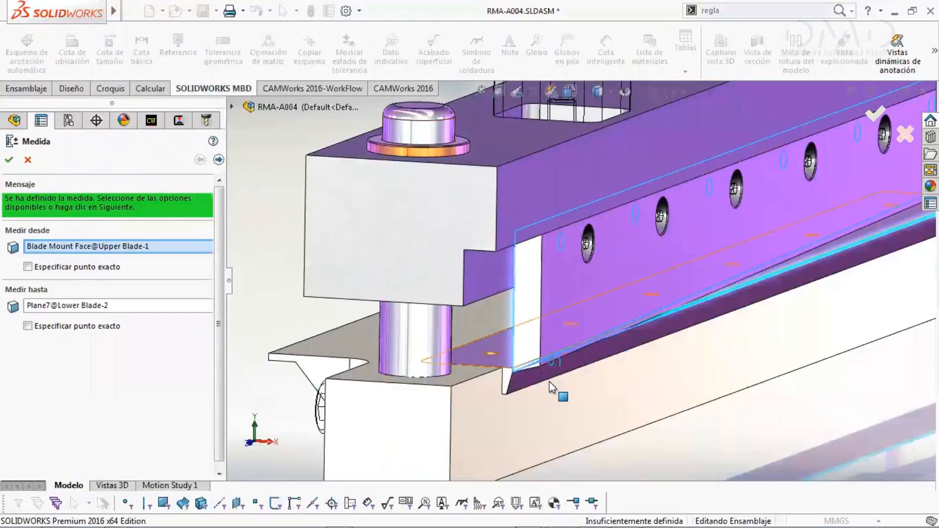
- Examine the measured gap between the upper blade's mount face and the lower blade's Plane7, and reposition its dimension beside the guide pin
{"action": "scroll", "coordinate": [507, 319], "scroll_direction": "down", "scroll_amount": 4}
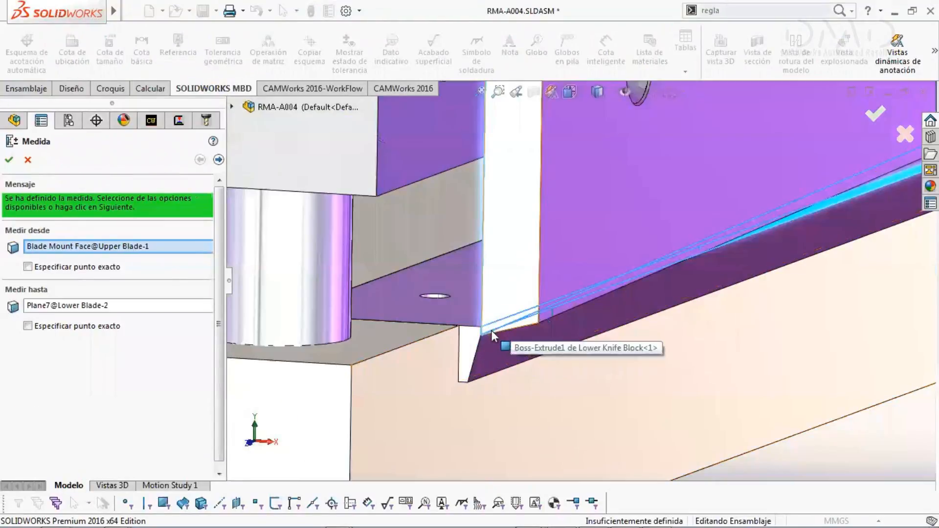
{"action": "middle_click_drag", "start_coordinate": [498, 328], "coordinate": [563, 318]}
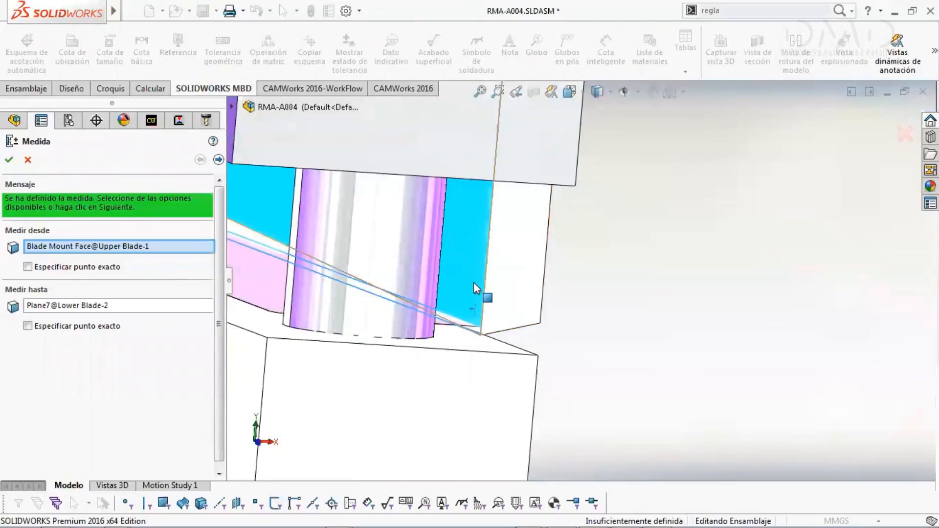
{"action": "middle_click_drag", "start_coordinate": [474, 283], "coordinate": [450, 336]}
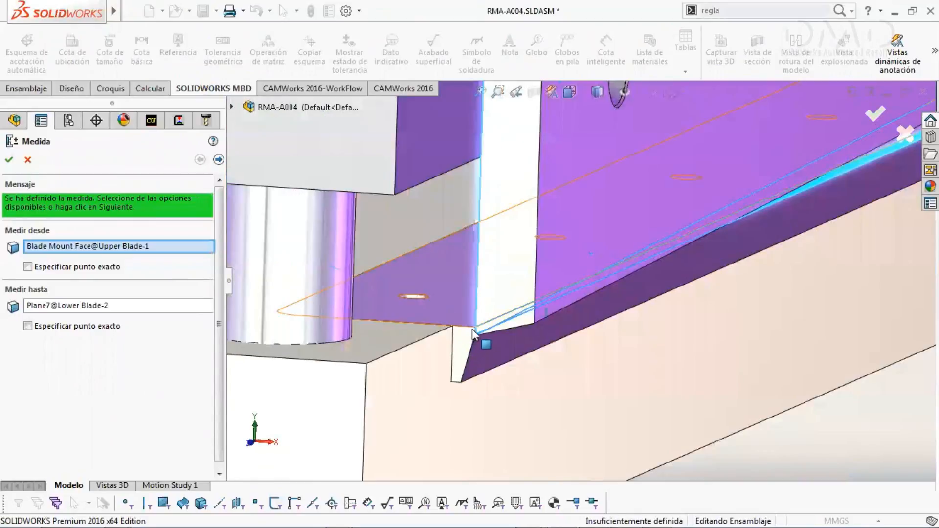
{"action": "left_click", "coordinate": [513, 307]}
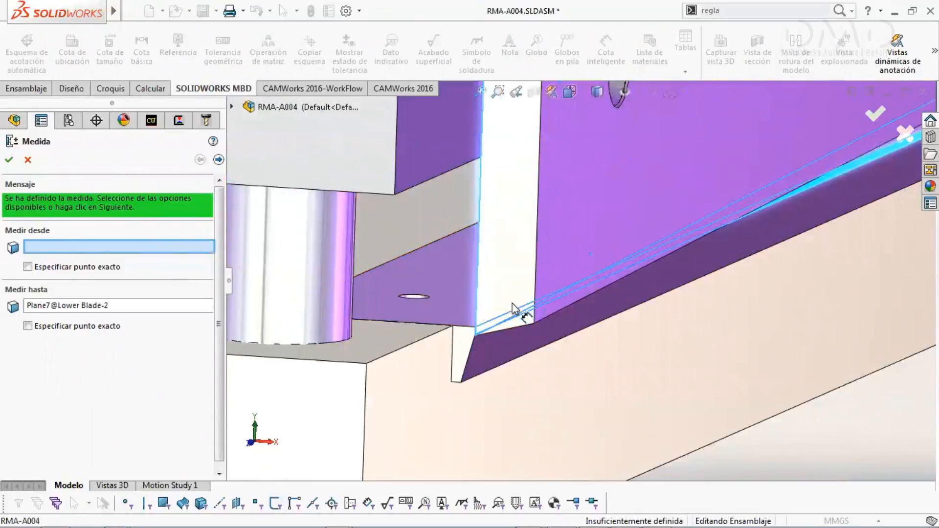
{"action": "left_click", "coordinate": [459, 272]}
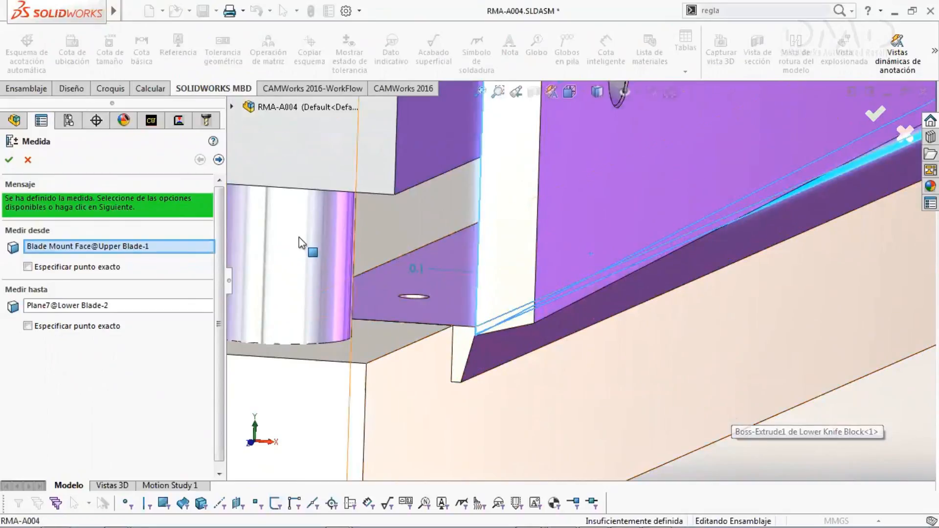
- Advance the TolAnalyst study to the assembly sequence and view the whole knife assembly
{"action": "left_click", "coordinate": [218, 160]}
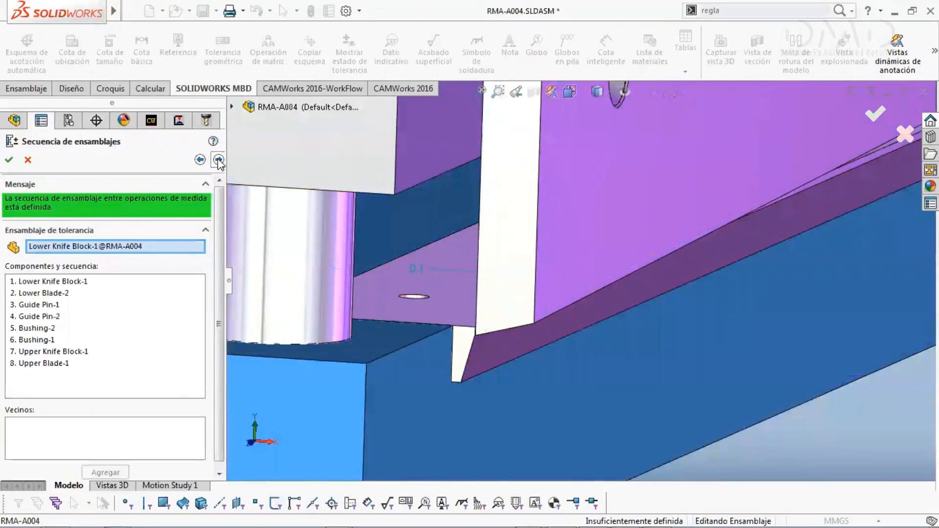
{"action": "scroll", "coordinate": [651, 157], "scroll_direction": "up", "scroll_amount": 2}
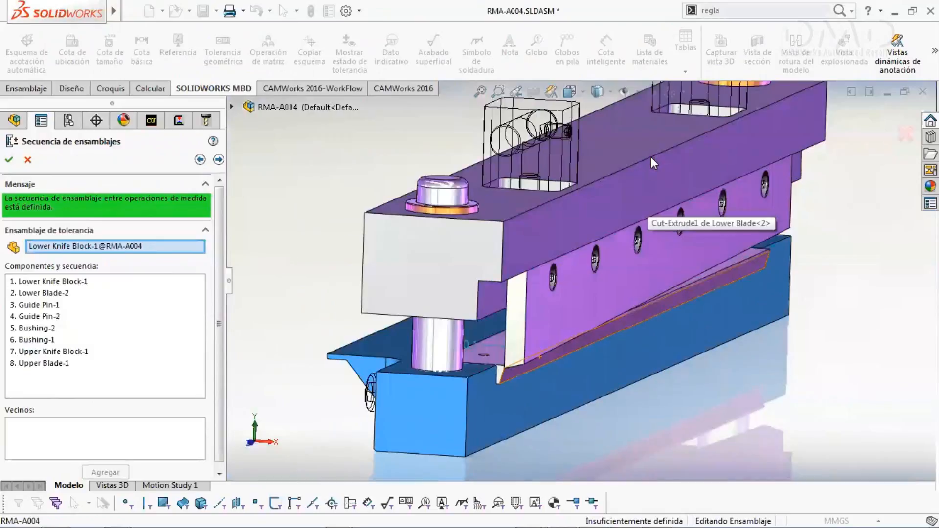
{"action": "middle_click_drag", "start_coordinate": [645, 146], "coordinate": [556, 244]}
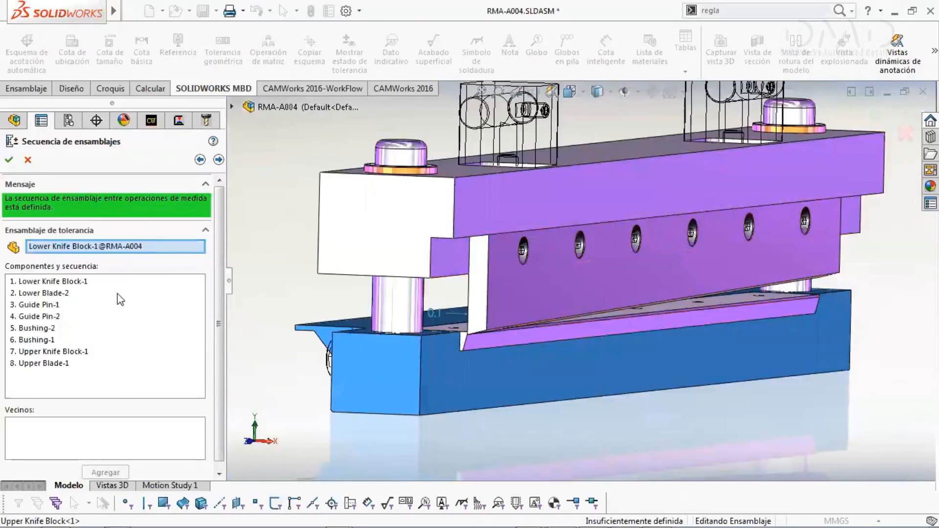
- Review the tolerance assembly sequence by highlighting its components in order, from Lower Knife Block-1 through Upper Blade-1
{"action": "left_click", "coordinate": [69, 282]}
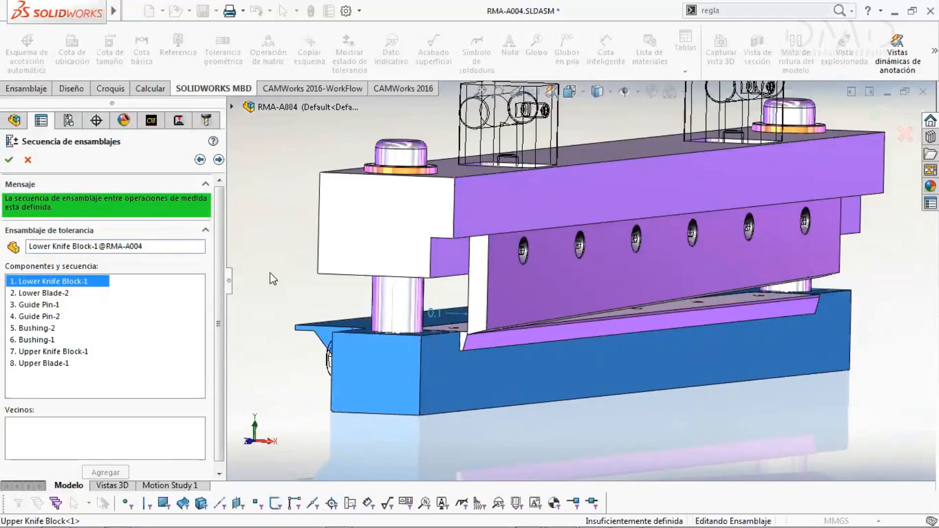
{"action": "left_click", "coordinate": [60, 294]}
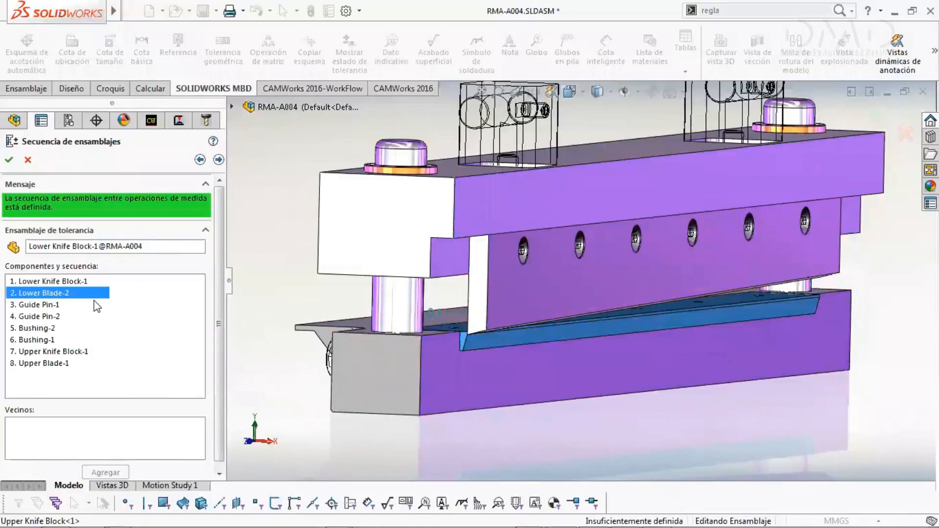
{"action": "left_click", "coordinate": [77, 280]}
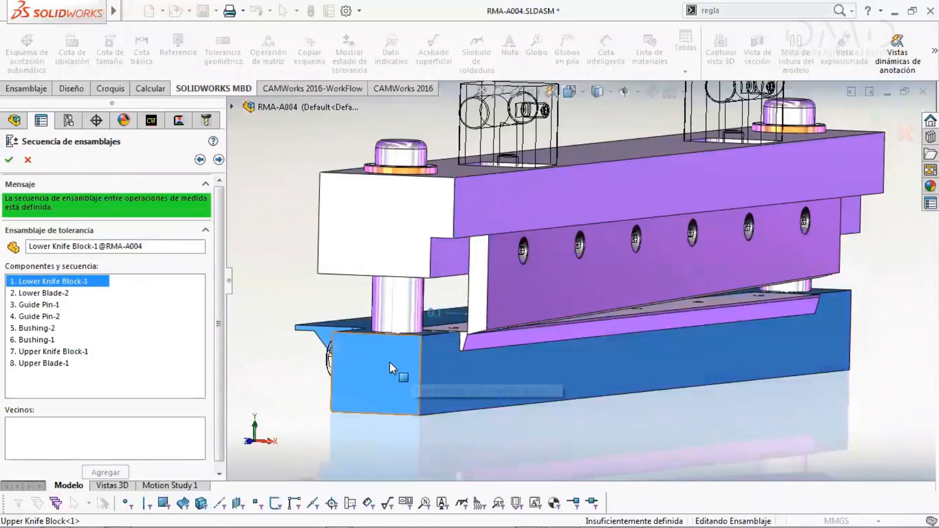
{"action": "left_click", "coordinate": [48, 292]}
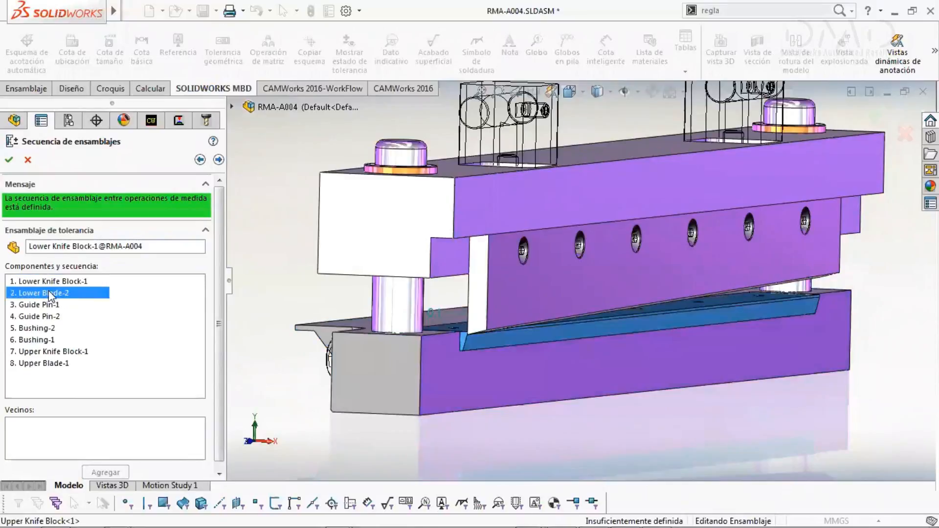
{"action": "left_click", "coordinate": [40, 303]}
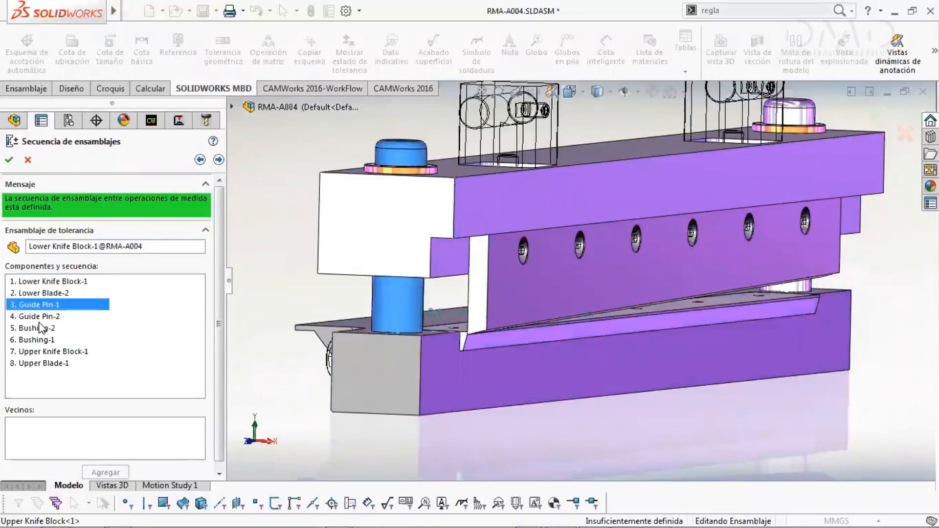
{"action": "left_click", "coordinate": [40, 316]}
{"action": "left_click", "coordinate": [40, 328]}
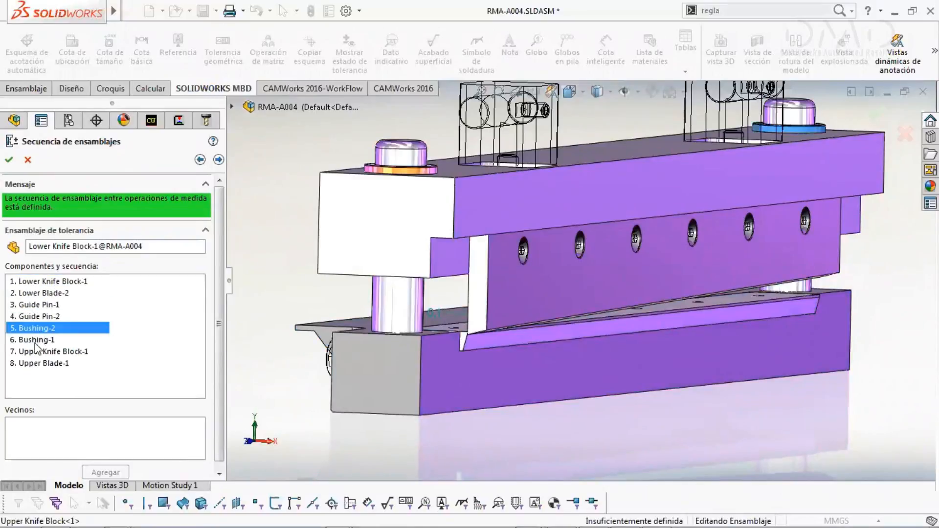
{"action": "left_click", "coordinate": [33, 348]}
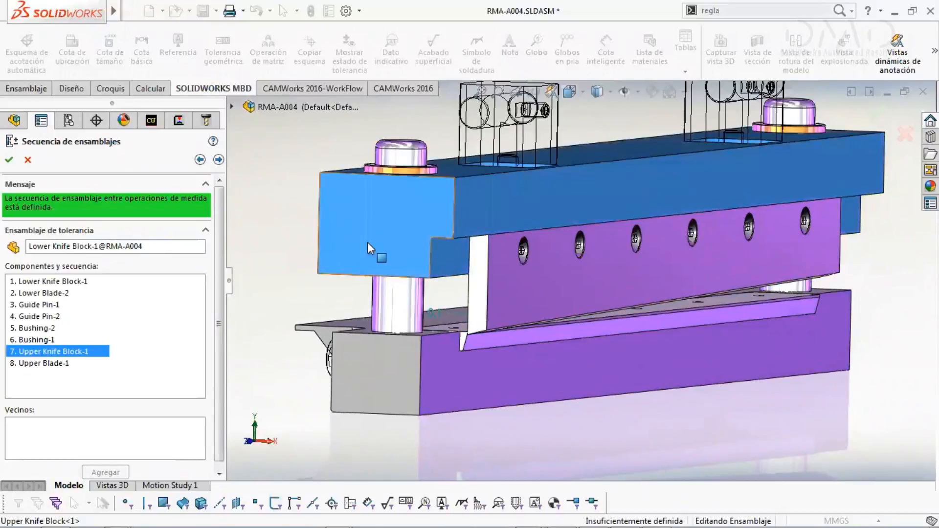
{"action": "left_click", "coordinate": [51, 366]}
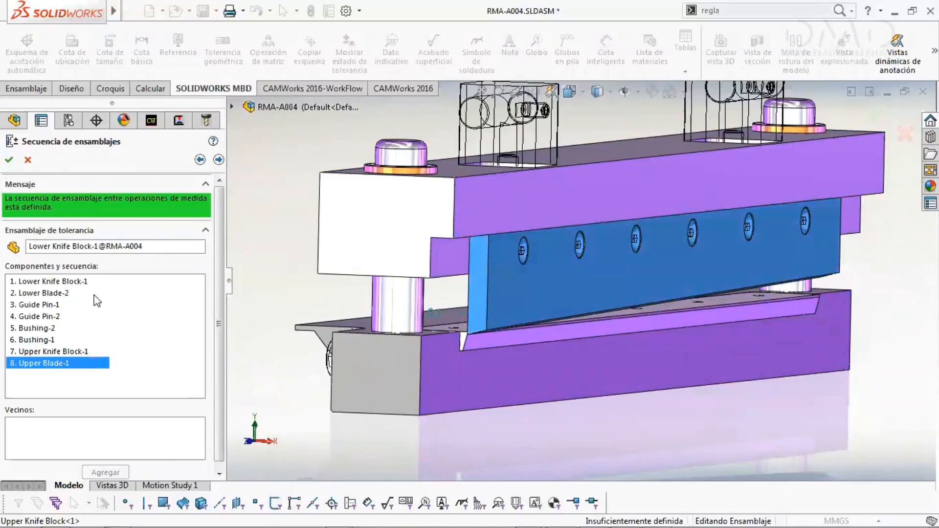
- Advance the TolAnalyst study to the assembly constraints and review those of the lower blade, Guide Pin-2 and Bushing-1
{"action": "left_click", "coordinate": [219, 161]}
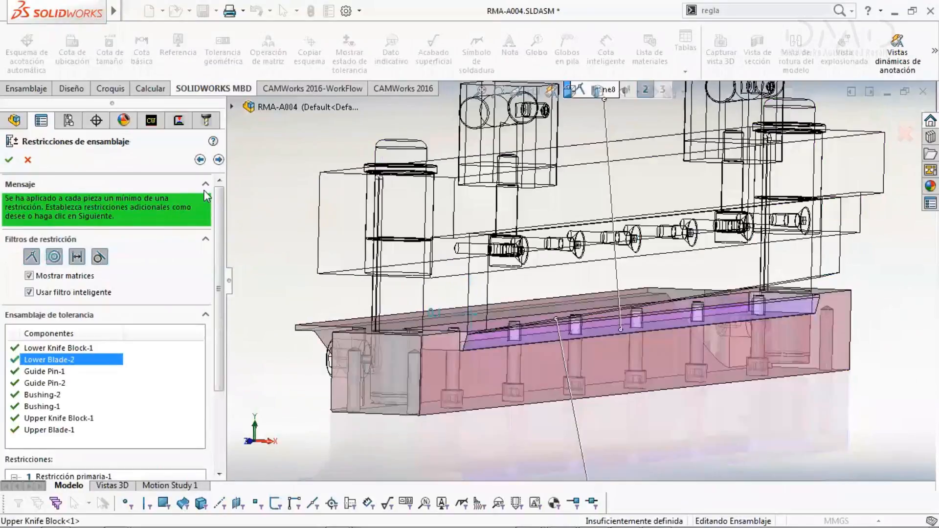
{"action": "scroll", "coordinate": [216, 310], "scroll_direction": "down", "scroll_amount": 2}
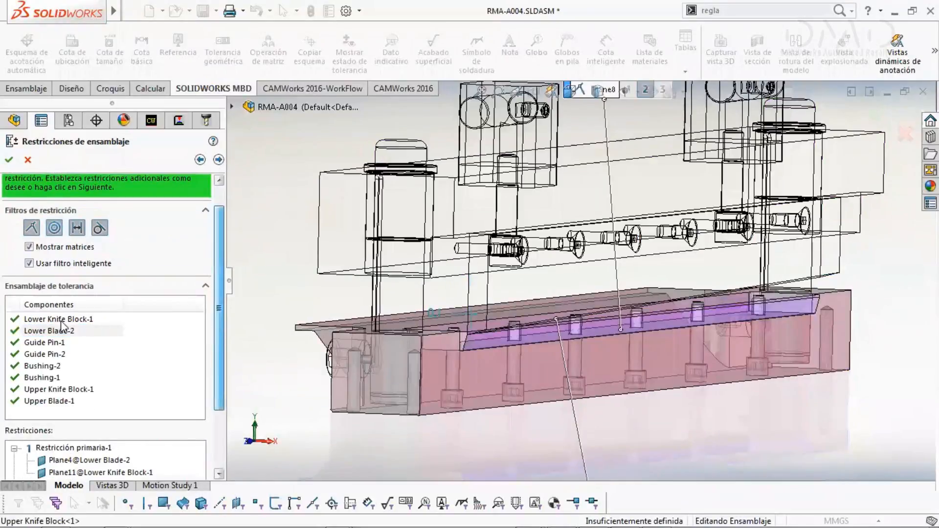
{"action": "left_click", "coordinate": [60, 319]}
{"action": "left_click", "coordinate": [48, 333]}
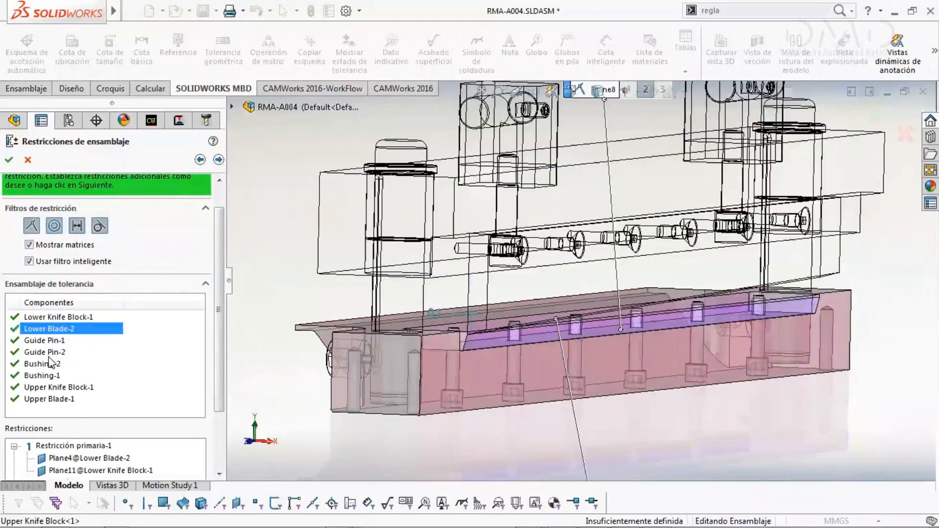
{"action": "left_click", "coordinate": [49, 356]}
{"action": "left_click", "coordinate": [54, 372]}
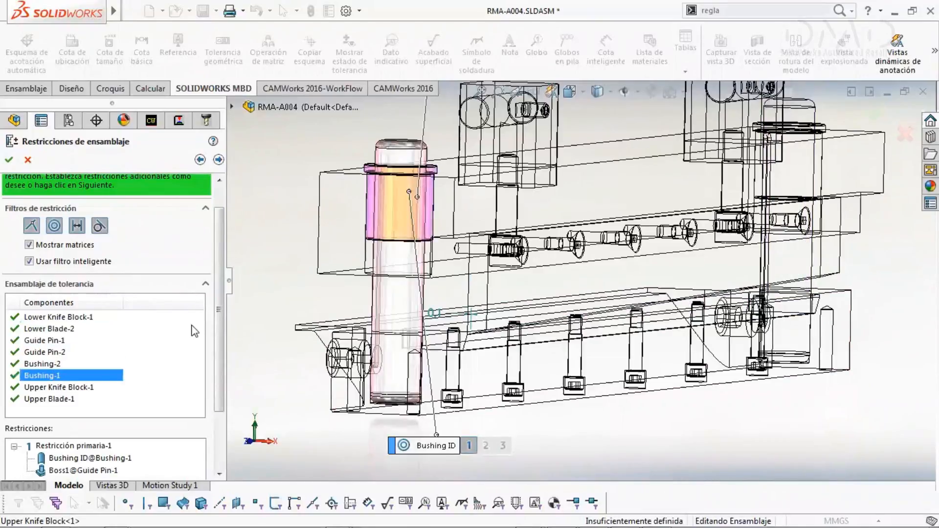
- Advance the study to its results and examine the gap between the blades up close in the front view
{"action": "left_click", "coordinate": [218, 161]}
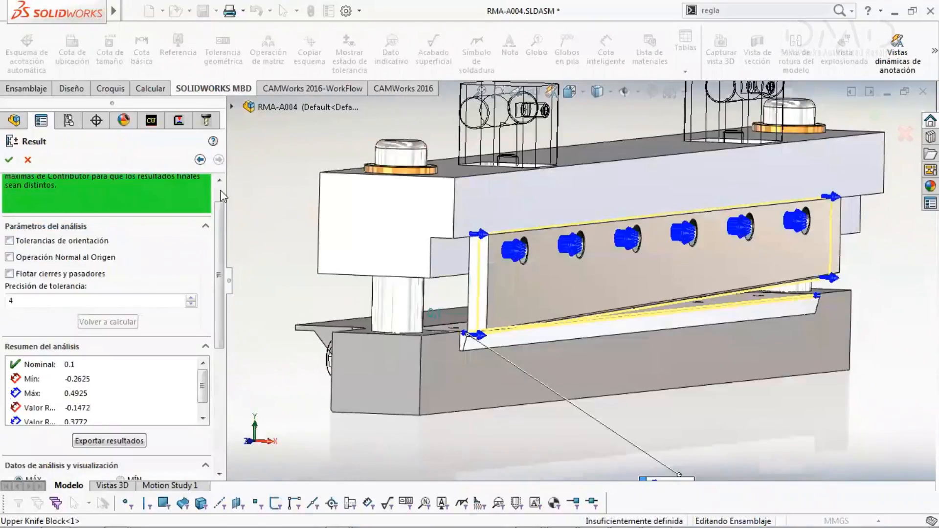
{"action": "scroll", "coordinate": [221, 210], "scroll_direction": "up", "scroll_amount": 2}
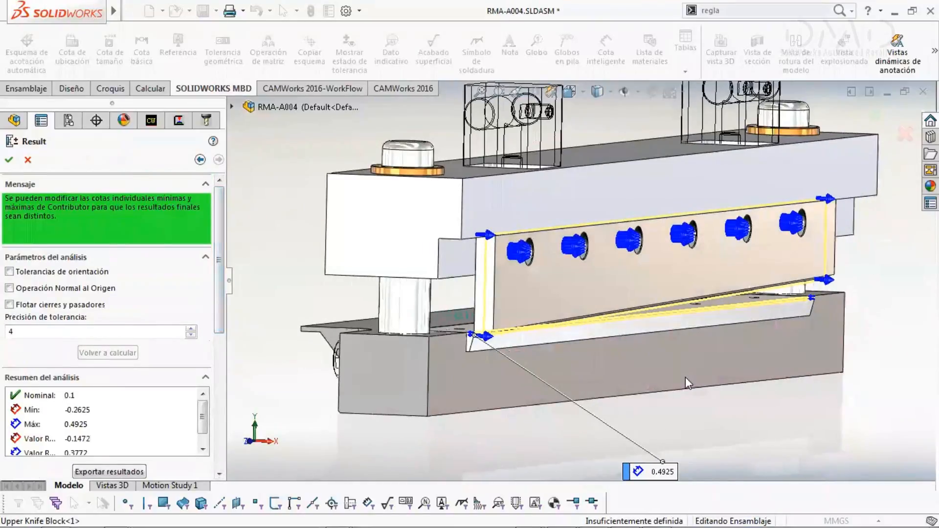
{"action": "key", "text": "ctrl+1"}
{"action": "scroll", "coordinate": [677, 339], "scroll_direction": "down", "scroll_amount": 2}
{"action": "middle_click_drag", "start_coordinate": [668, 354], "coordinate": [676, 340], "text": "ctrl"}
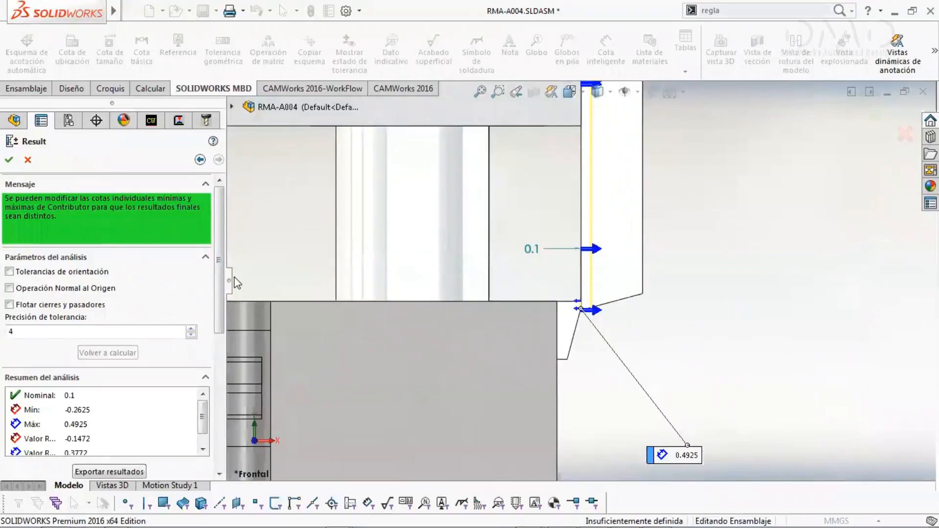
- Compare the minimum and maximum gap displays, leaving the maximum shown, and review the remaining values in the analysis summary
{"action": "scroll", "coordinate": [215, 289], "scroll_direction": "down", "scroll_amount": 5}
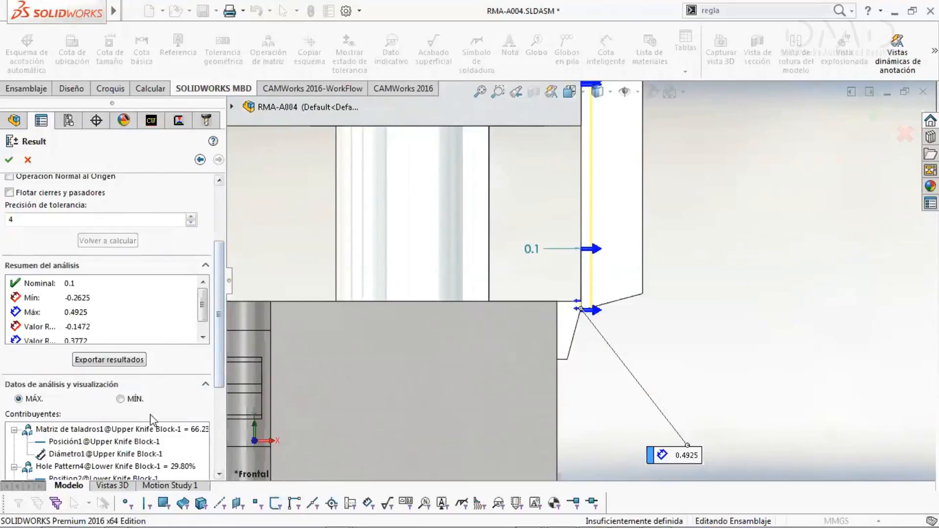
{"action": "left_click", "coordinate": [129, 399]}
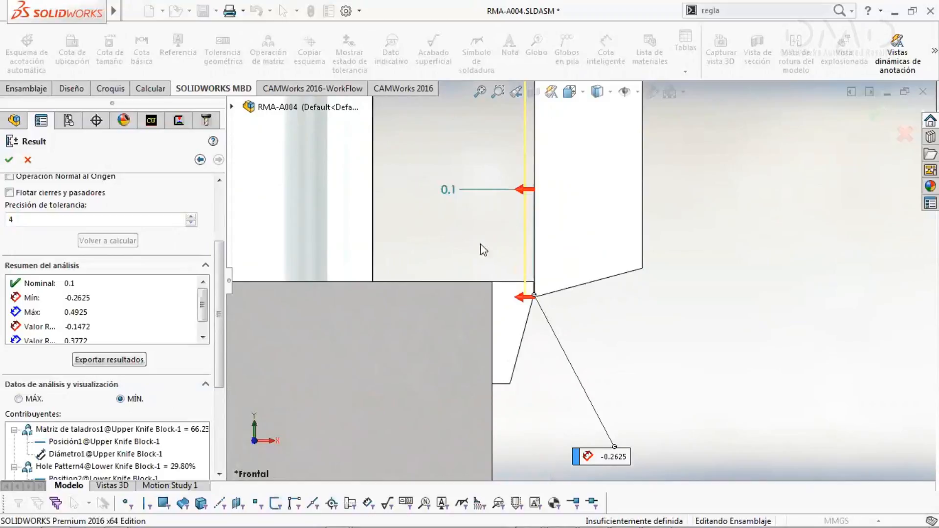
{"action": "scroll", "coordinate": [432, 280], "scroll_direction": "up", "scroll_amount": 5}
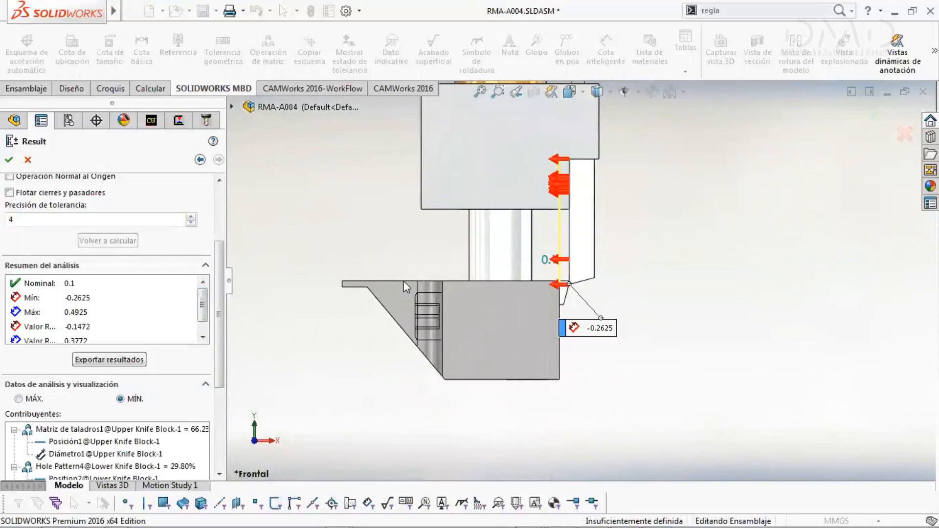
{"action": "left_click", "coordinate": [18, 399]}
{"action": "left_click_drag", "start_coordinate": [204, 302], "coordinate": [200, 306]}
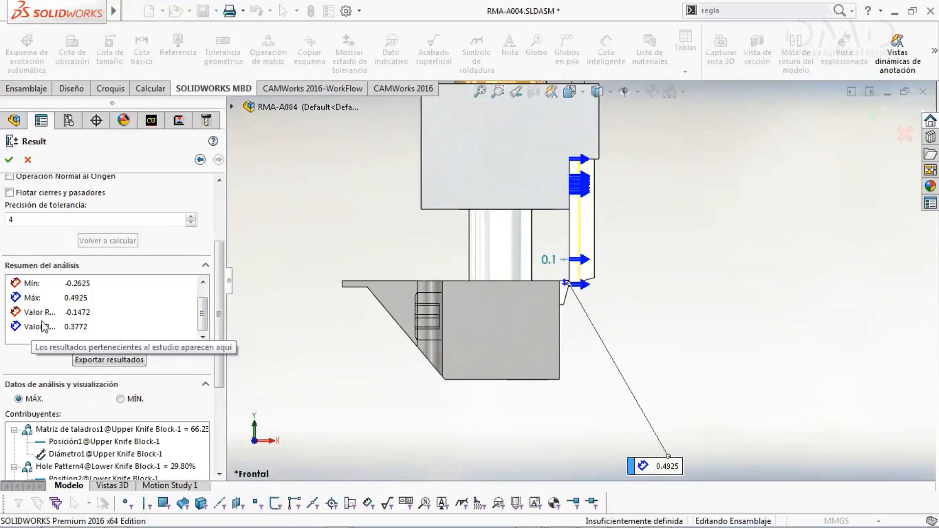
{"action": "scroll", "coordinate": [552, 303], "scroll_direction": "down", "scroll_amount": 5}
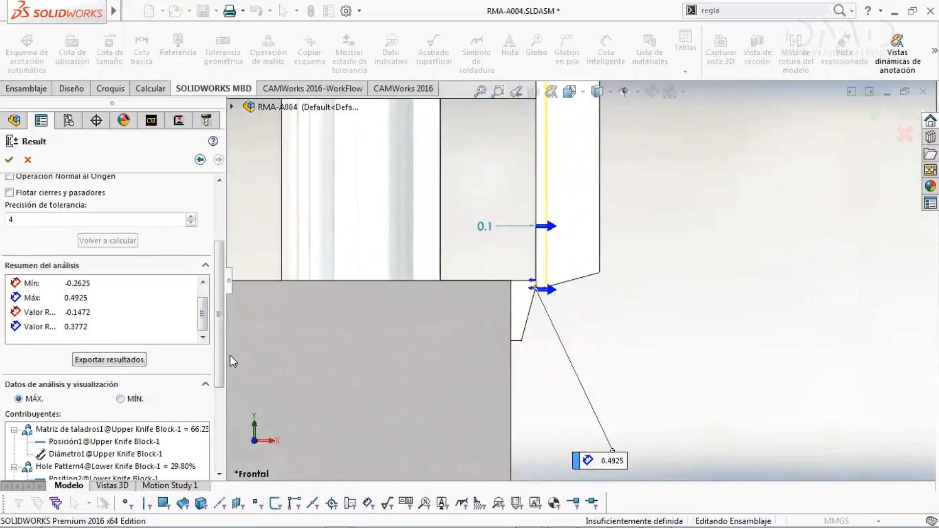
{"action": "scroll", "coordinate": [538, 289], "scroll_direction": "up", "scroll_amount": 5}
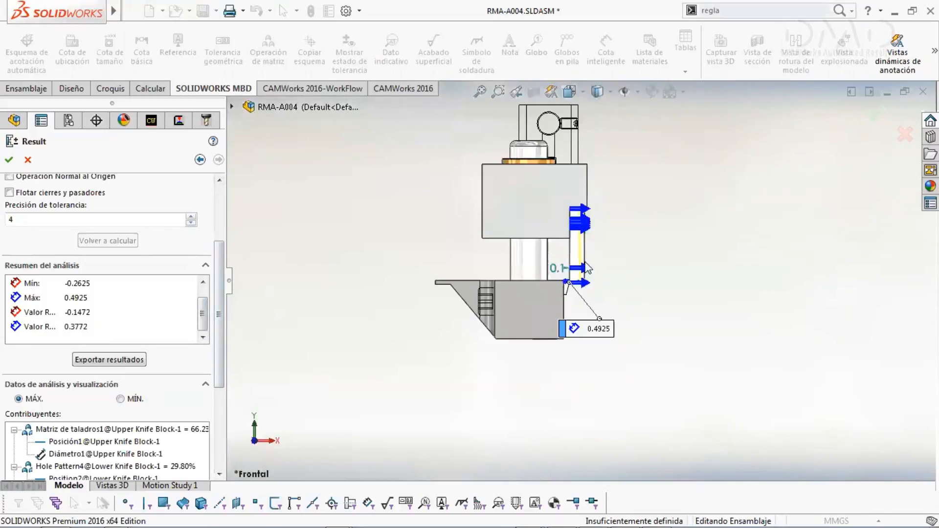
- Reveal the full contributor names and percentages, and highlight the Upper Knife Block's Matriz de taladros1 contributor on the assembly
{"action": "middle_click_drag", "start_coordinate": [540, 283], "coordinate": [572, 282]}
{"action": "scroll", "coordinate": [649, 186], "scroll_direction": "up", "scroll_amount": 4}
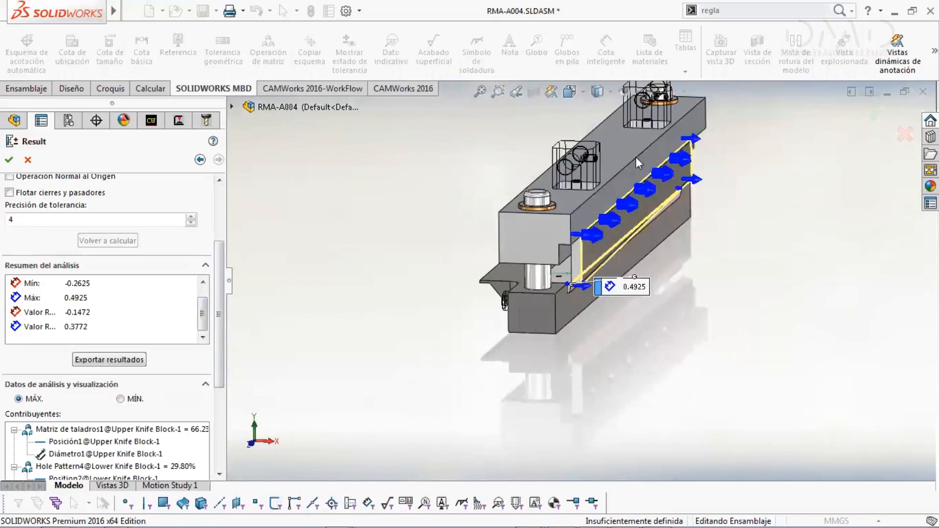
{"action": "scroll", "coordinate": [636, 157], "scroll_direction": "down", "scroll_amount": 3}
{"action": "mouse_move", "coordinate": [635, 158]}
{"action": "middle_mouse_down"}
{"action": "mouse_move", "coordinate": [611, 180]}
{"action": "mouse_move", "coordinate": [589, 252]}
{"action": "middle_mouse_up"}
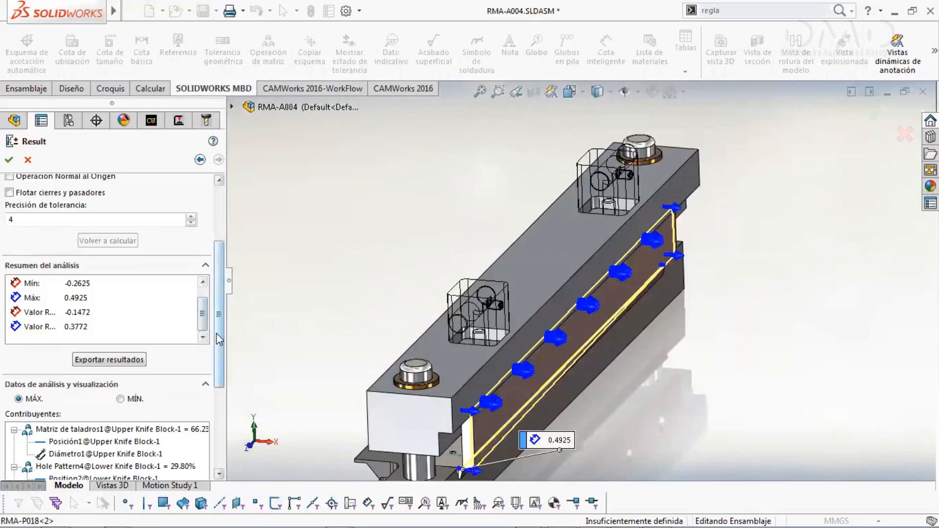
{"action": "left_click_drag", "start_coordinate": [220, 342], "coordinate": [221, 383]}
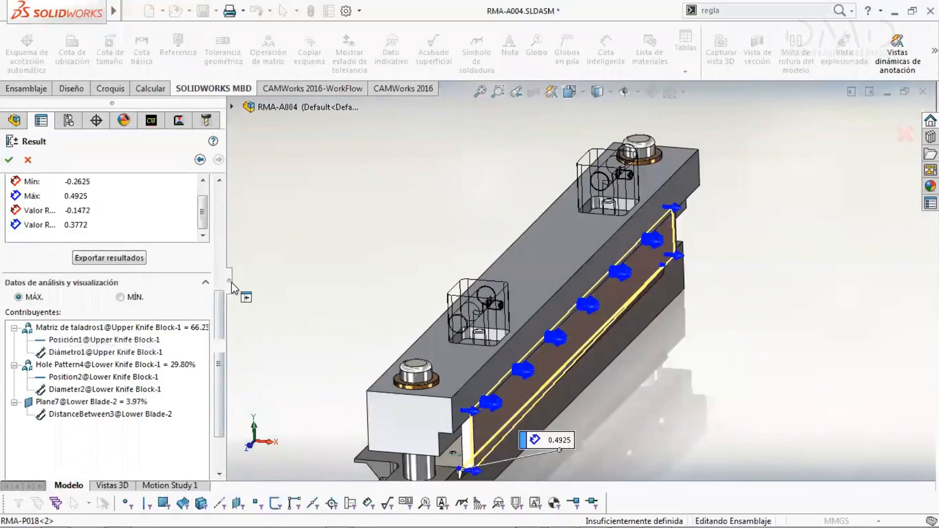
{"action": "left_click_drag", "start_coordinate": [231, 283], "coordinate": [256, 283]}
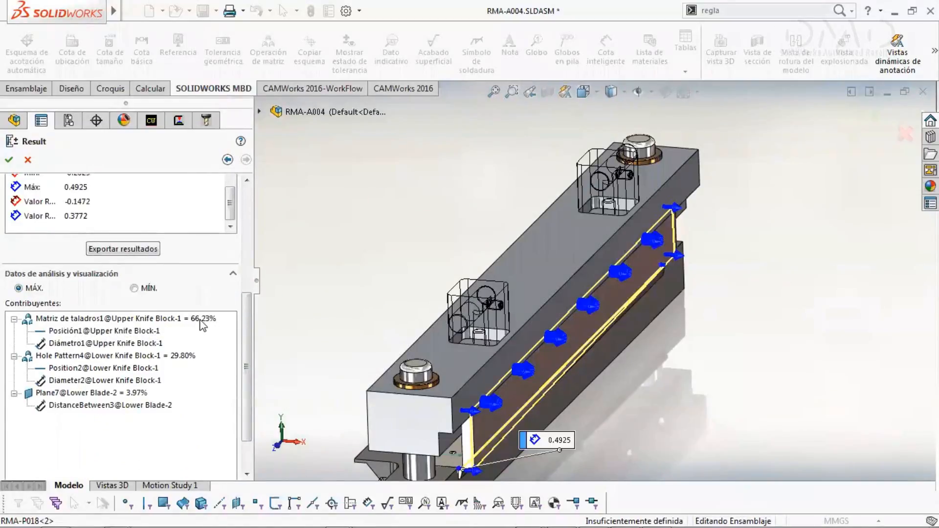
{"action": "left_click", "coordinate": [122, 320]}
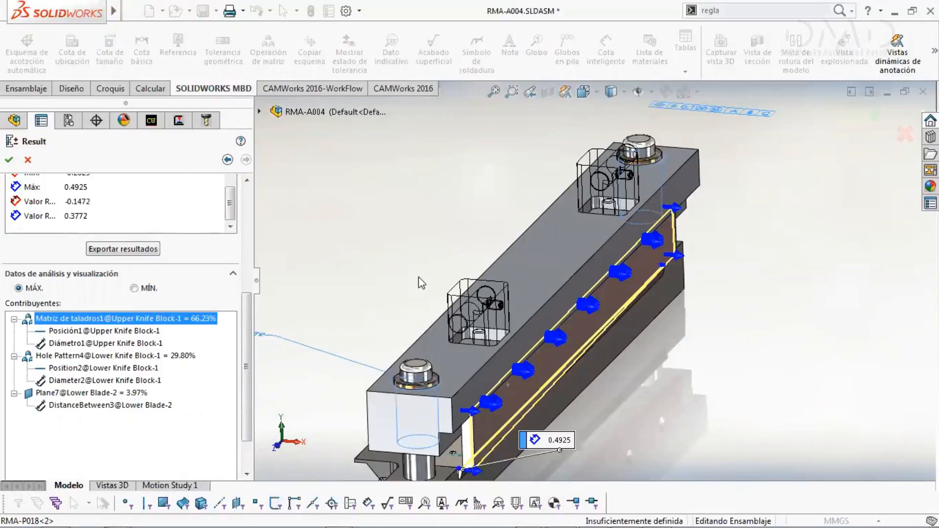
{"action": "scroll", "coordinate": [420, 283], "scroll_direction": "up", "scroll_amount": 1}
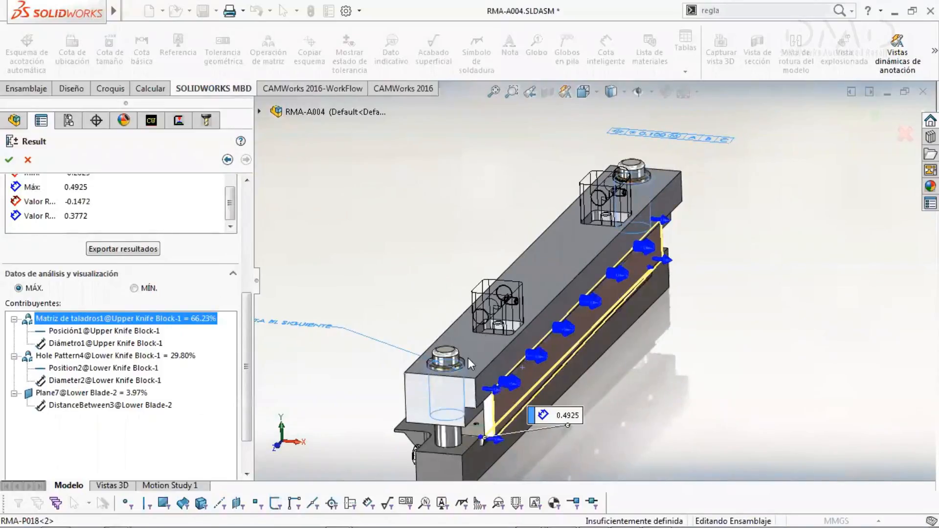
- Inspect the Posición1 and Diámetro1 tolerances of the Upper Knife Block's hole pattern on the model
{"action": "left_click", "coordinate": [128, 332]}
{"action": "middle_click_drag", "start_coordinate": [464, 214], "coordinate": [458, 274]}
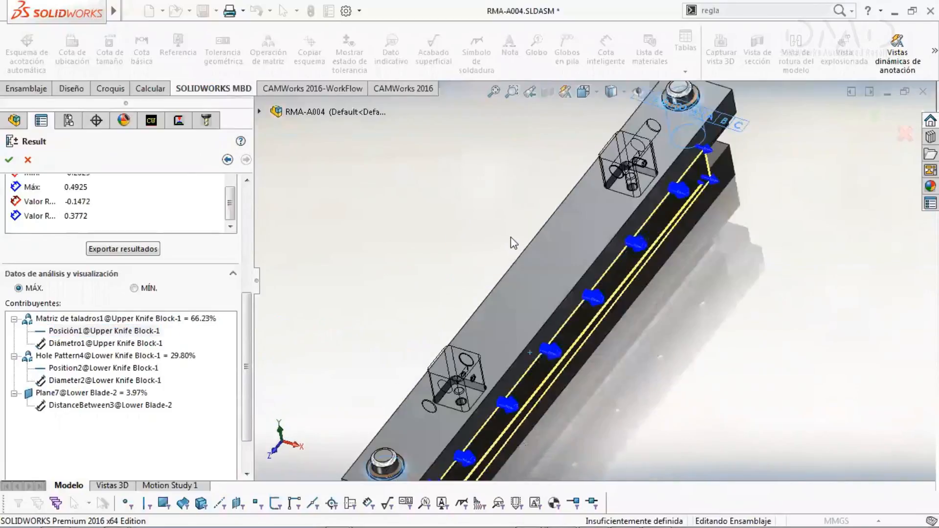
{"action": "scroll", "coordinate": [530, 226], "scroll_direction": "up", "scroll_amount": 3}
{"action": "scroll", "coordinate": [541, 217], "scroll_direction": "down", "scroll_amount": 1}
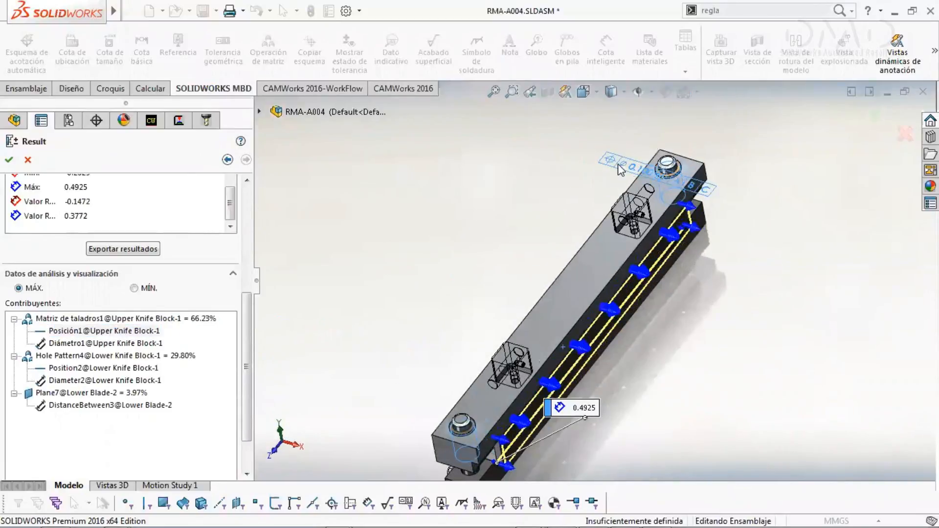
{"action": "left_click", "coordinate": [140, 344]}
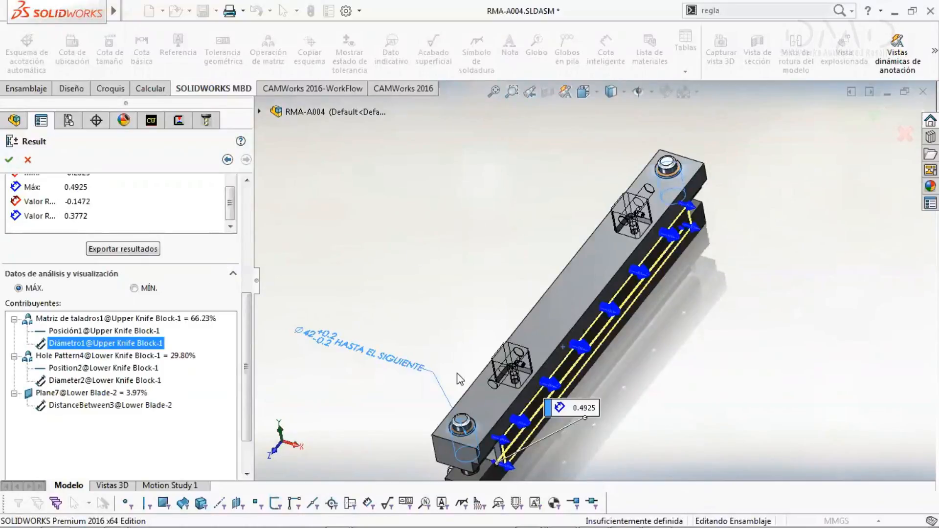
{"action": "middle_click_drag", "start_coordinate": [459, 376], "coordinate": [482, 283]}
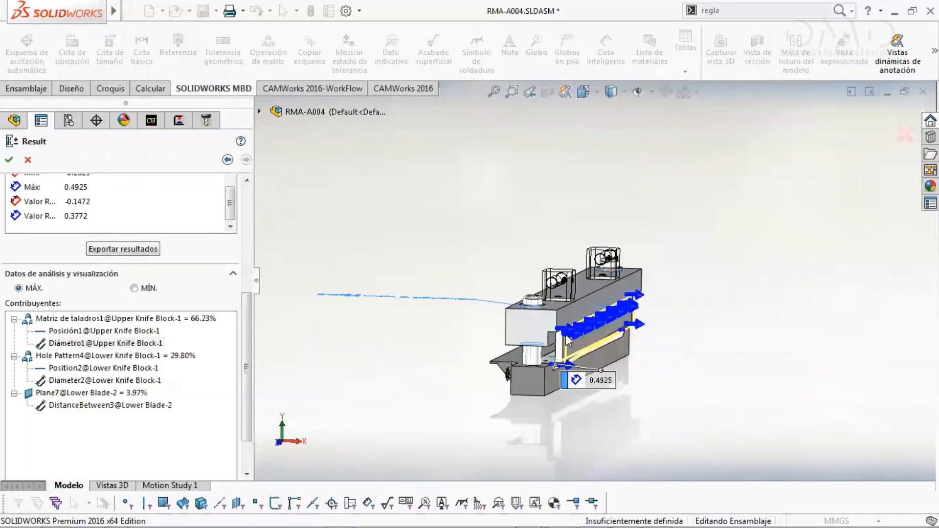
{"action": "scroll", "coordinate": [565, 335], "scroll_direction": "down", "scroll_amount": 4}
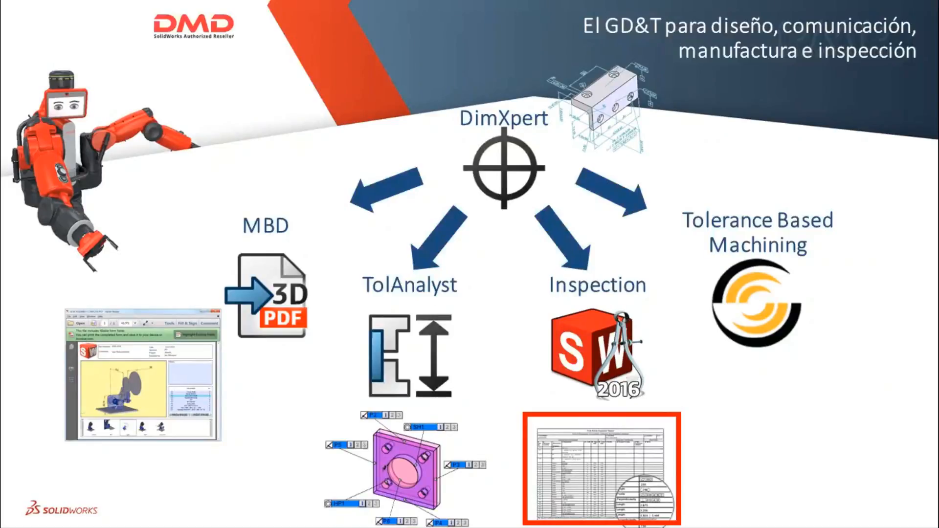
- Switch from the presentation to SOLIDWORKS and bring up the lower plate drawing's Milling sheet, fitted to the window
{"action": "key", "text": "alt+Tab"}
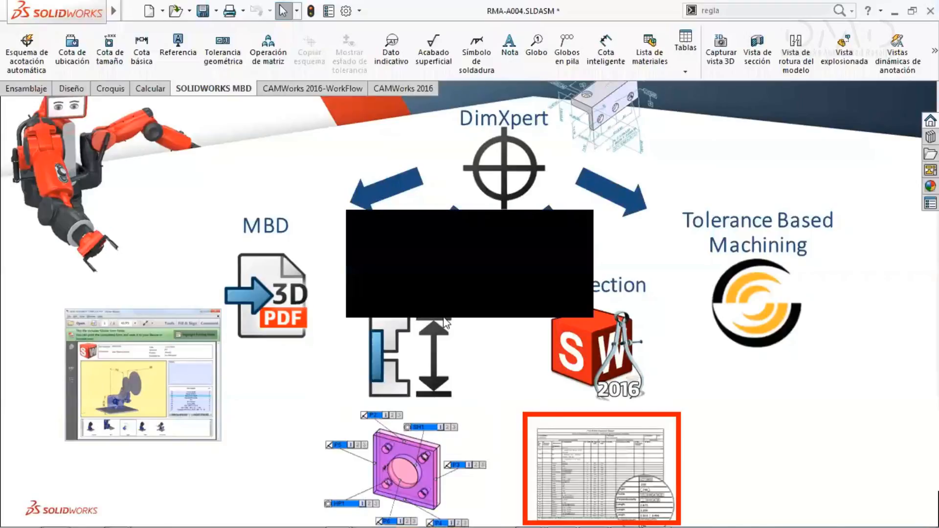
{"action": "key", "text": "ctrl+Tab"}
{"action": "left_click", "coordinate": [377, 346]}
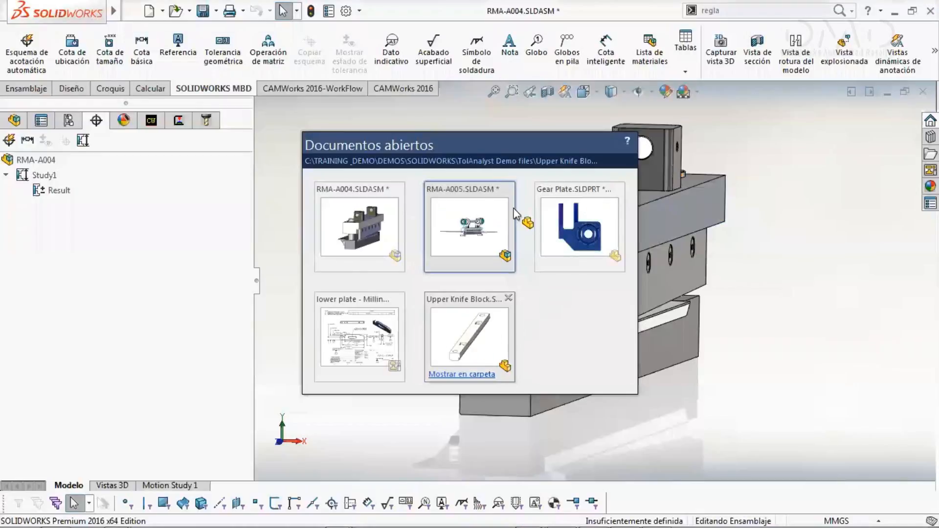
{"action": "key", "text": "f"}
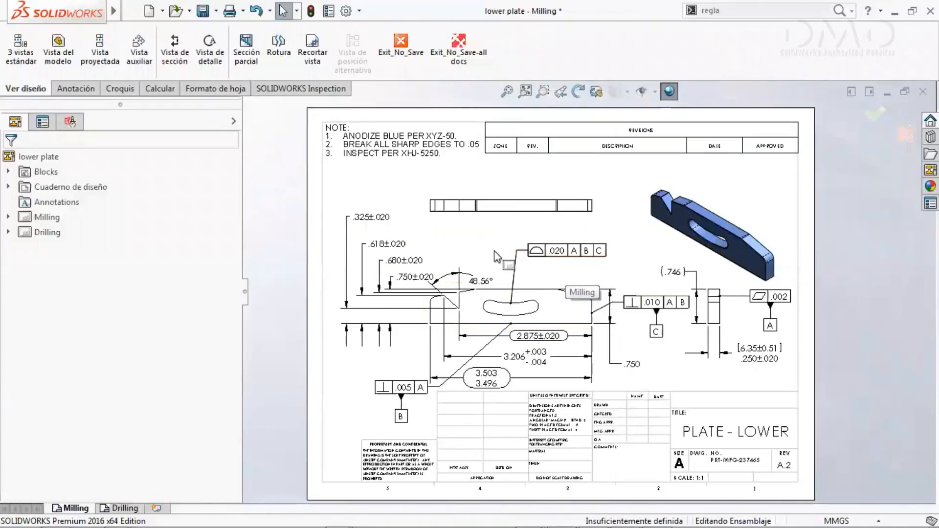
- Bring up the SOLIDWORKS Inspection characteristics tree of the lower plate drawing and browse its Milling entries
{"action": "left_click", "coordinate": [70, 121]}
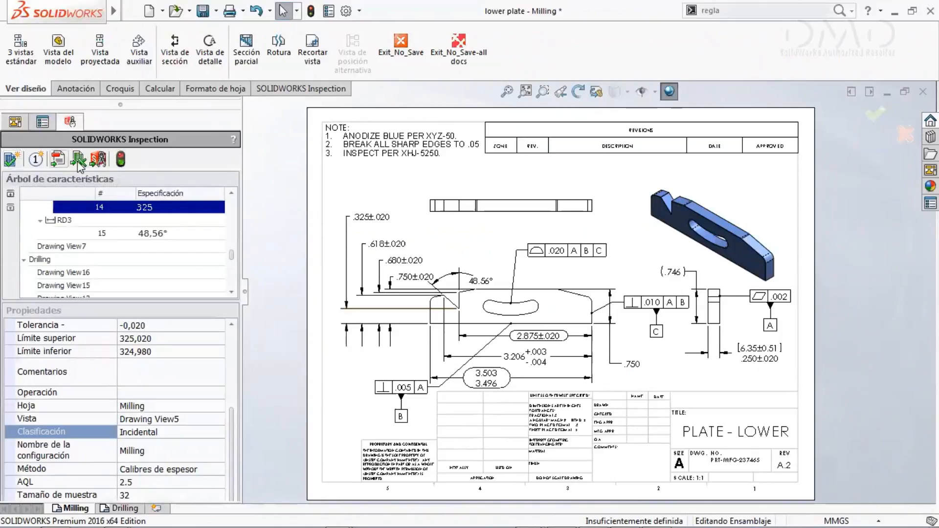
{"action": "scroll", "coordinate": [127, 267], "scroll_direction": "up", "scroll_amount": 3}
{"action": "scroll", "coordinate": [125, 263], "scroll_direction": "up", "scroll_amount": 3}
{"action": "scroll", "coordinate": [125, 262], "scroll_direction": "down", "scroll_amount": 2}
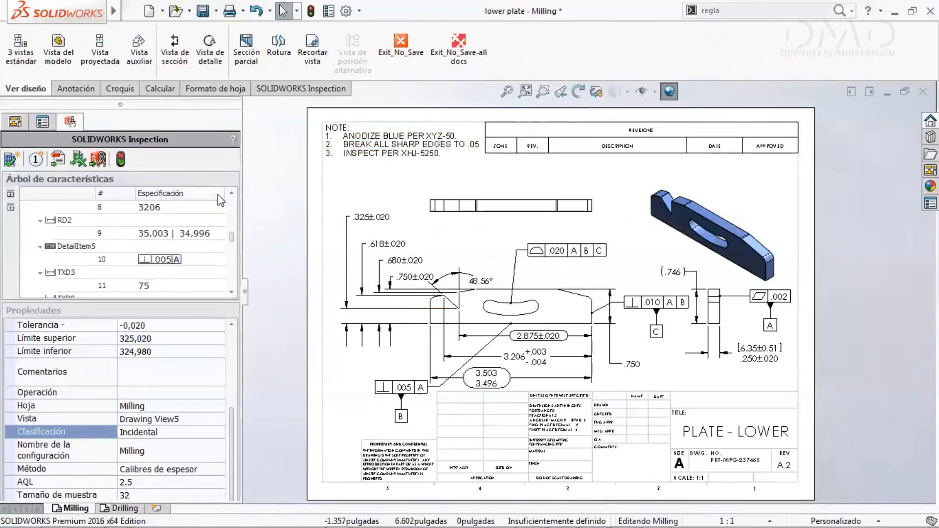
- Start creating an inspection project and review its general properties, lot size and sampling type options without changing them
{"action": "left_click", "coordinate": [13, 160]}
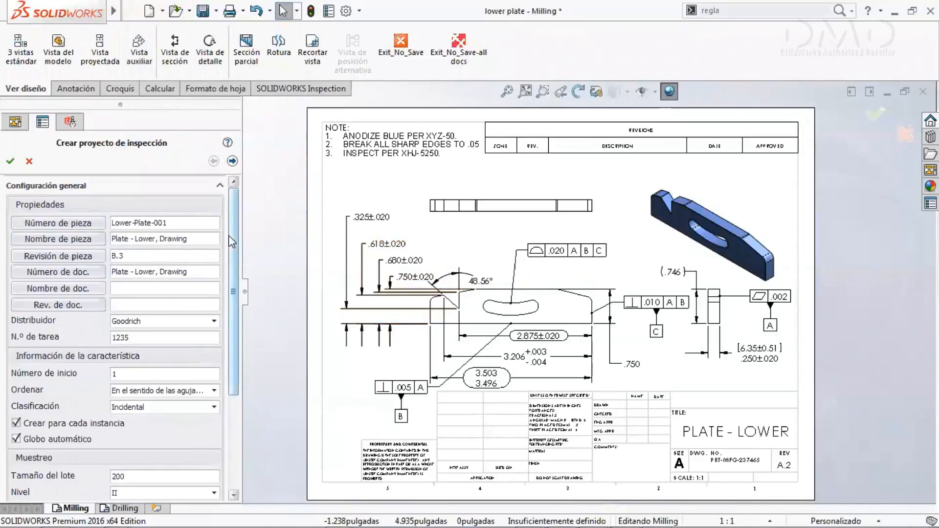
{"action": "left_click_drag", "start_coordinate": [228, 236], "coordinate": [228, 275]}
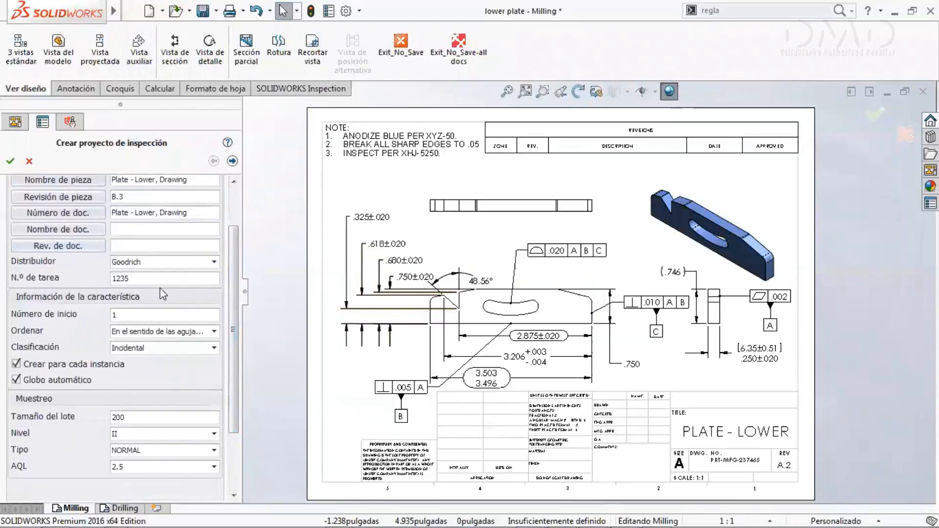
{"action": "left_click_drag", "start_coordinate": [231, 272], "coordinate": [230, 327]}
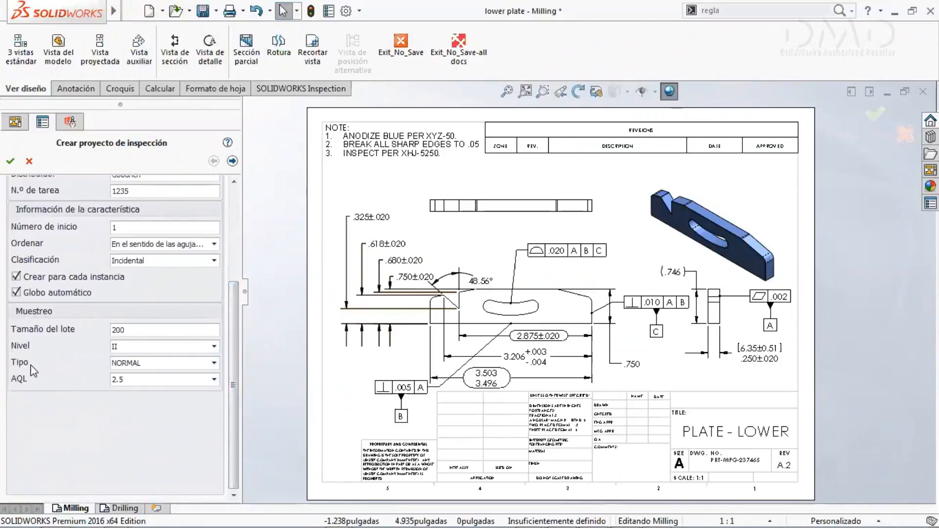
{"action": "double_click", "coordinate": [146, 331]}
{"action": "left_click", "coordinate": [214, 363]}
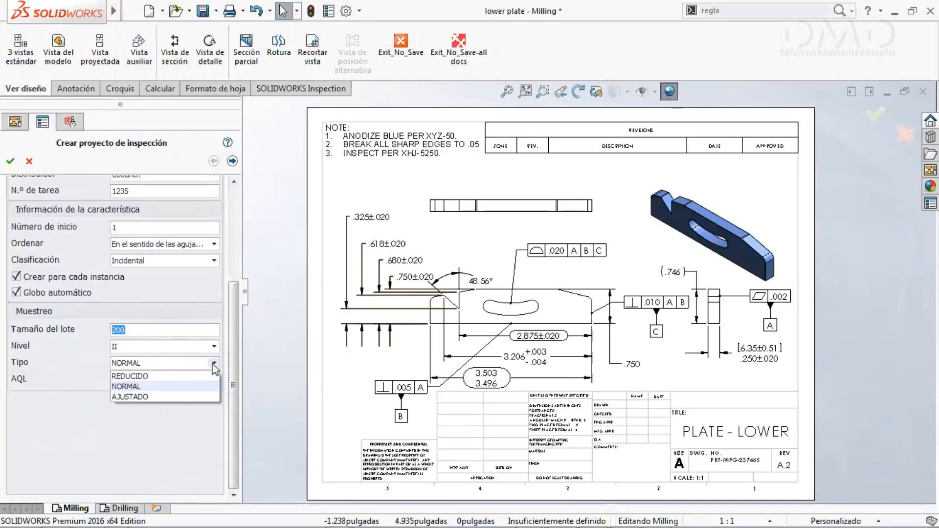
{"action": "left_click", "coordinate": [55, 412]}
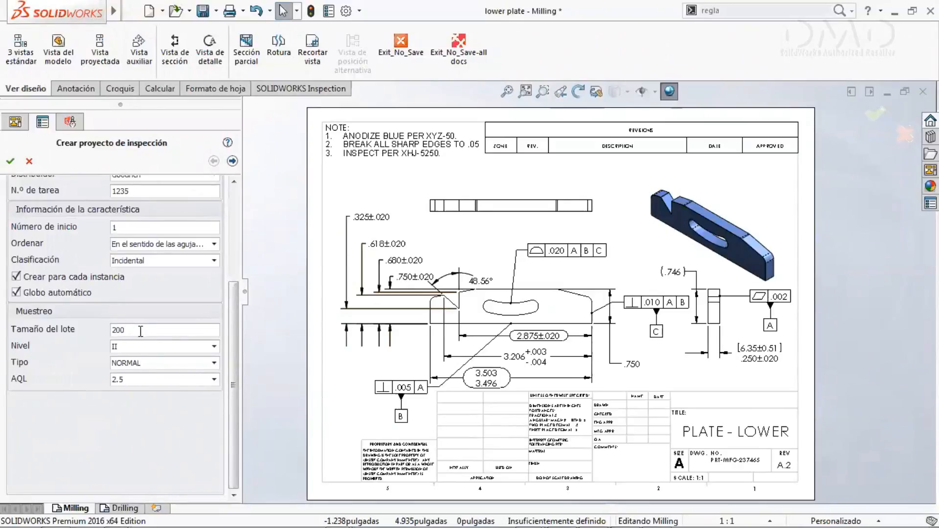
- Review the inspection project's extraction settings and default linear tolerances, and accept the project as configured
{"action": "left_click", "coordinate": [233, 161]}
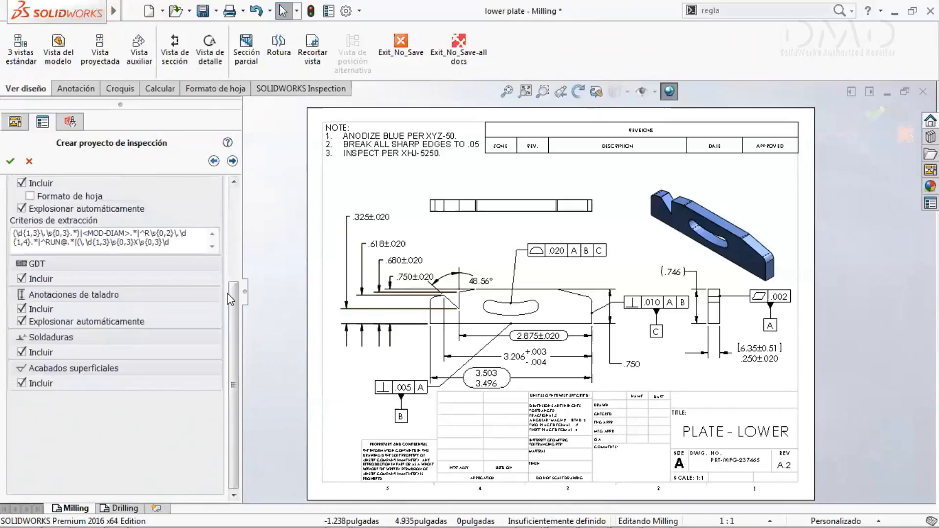
{"action": "scroll", "coordinate": [236, 301], "scroll_direction": "up", "scroll_amount": 1}
{"action": "scroll", "coordinate": [237, 302], "scroll_direction": "up", "scroll_amount": 3}
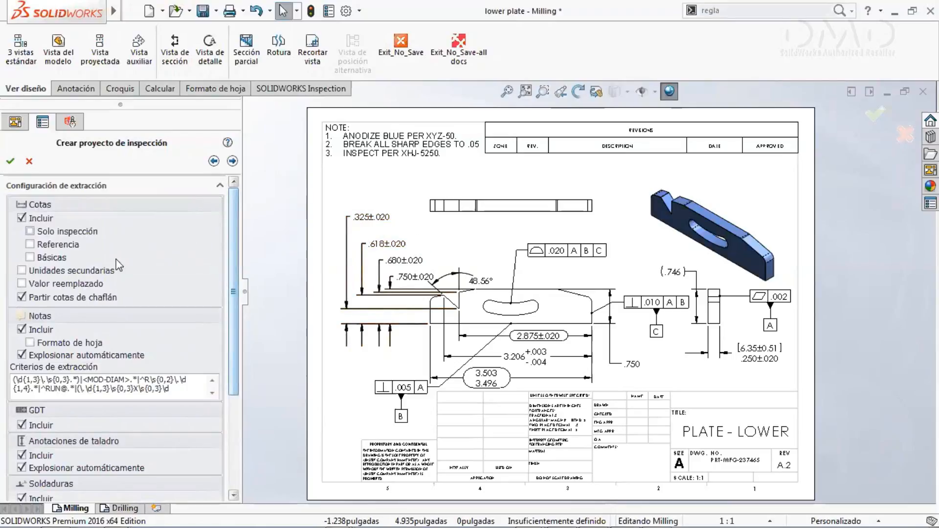
{"action": "left_click_drag", "start_coordinate": [230, 264], "coordinate": [230, 329]}
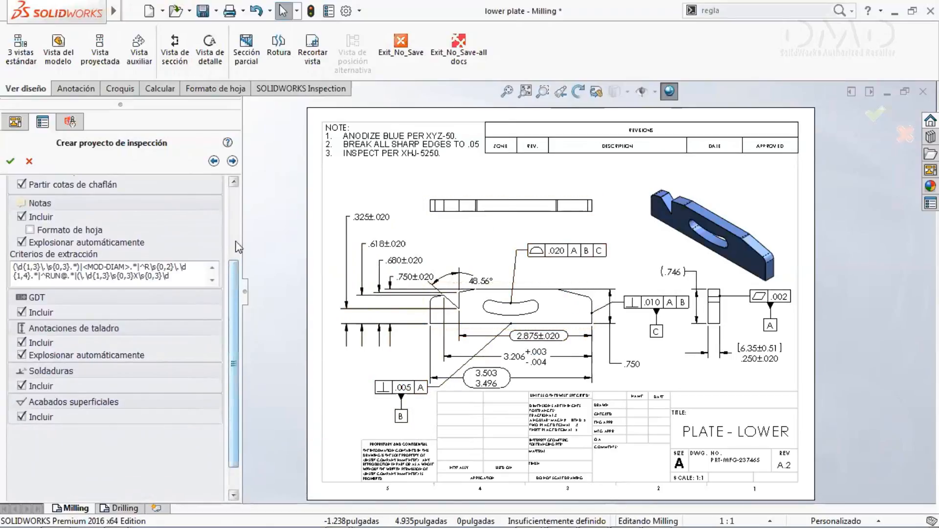
{"action": "left_click", "coordinate": [232, 161]}
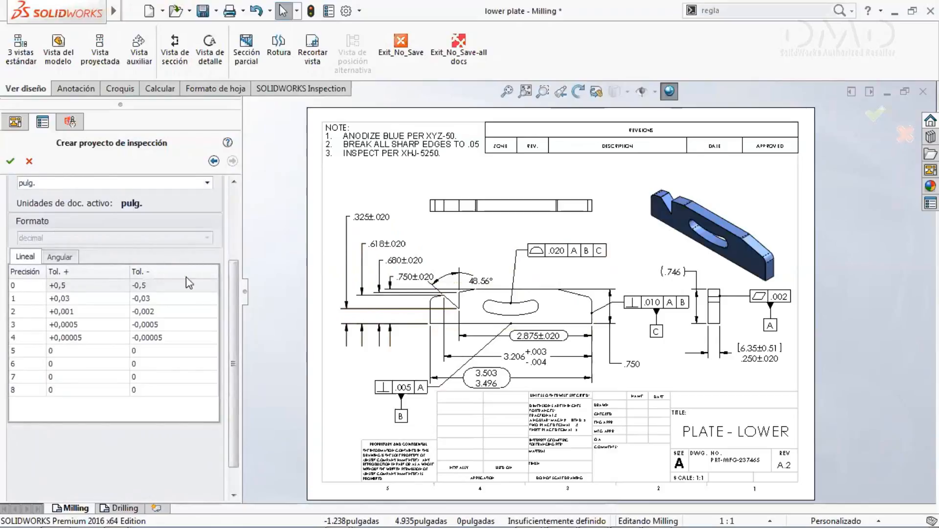
{"action": "scroll", "coordinate": [226, 315], "scroll_direction": "up", "scroll_amount": 5}
{"action": "left_click", "coordinate": [10, 162]}
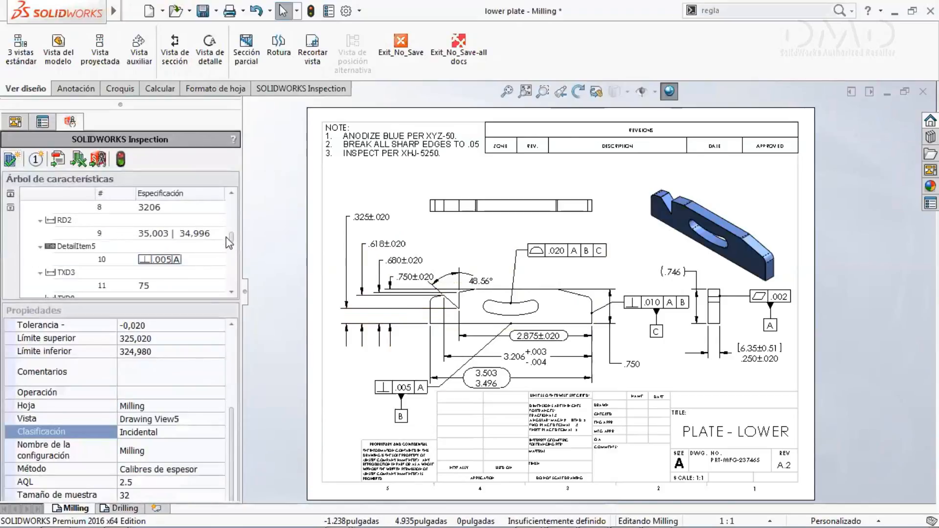
- Return to the start of the characteristics tree and place the numbered inspection balloons on the Milling sheet
{"action": "left_click_drag", "start_coordinate": [229, 242], "coordinate": [231, 195]}
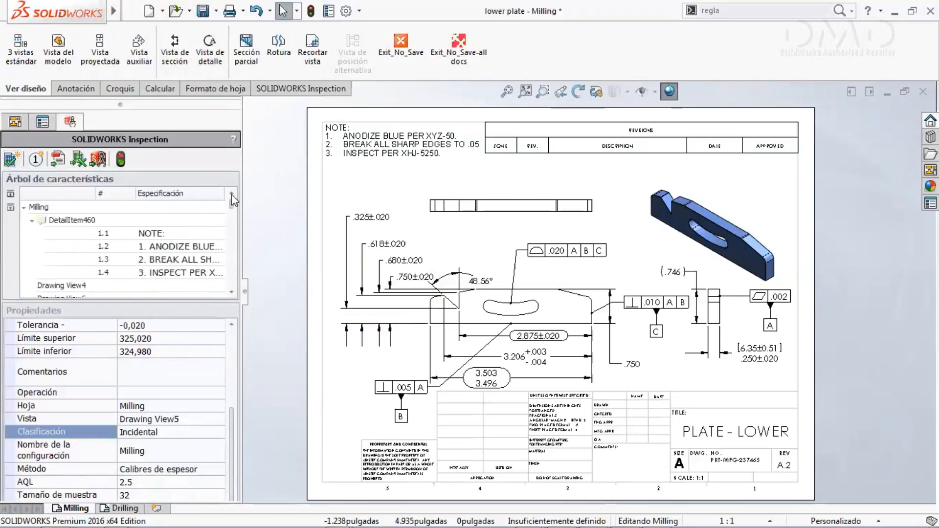
{"action": "left_click", "coordinate": [36, 159]}
{"action": "left_click", "coordinate": [9, 161]}
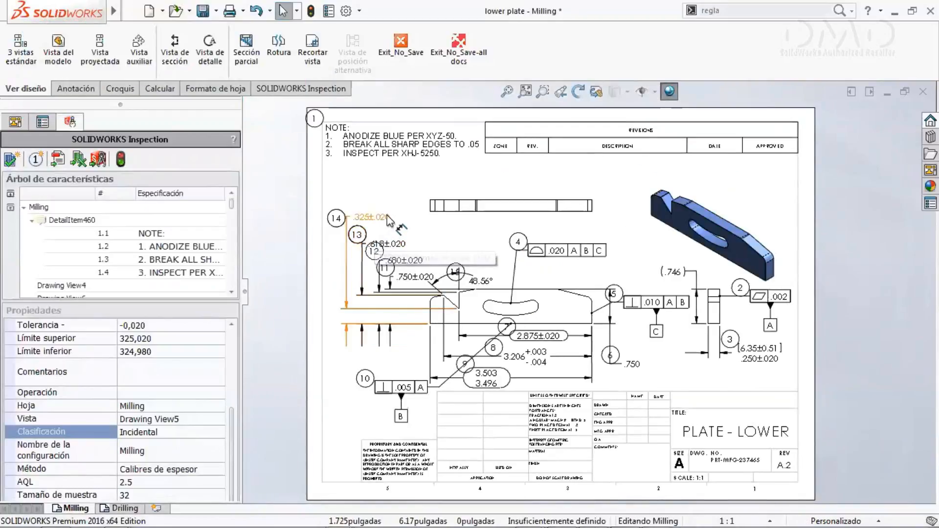
- Find characteristic 14, the .325±.020 dimension, in the tree, check its properties and mark it as a key characteristic
{"action": "scroll", "coordinate": [306, 236], "scroll_direction": "up", "scroll_amount": 3}
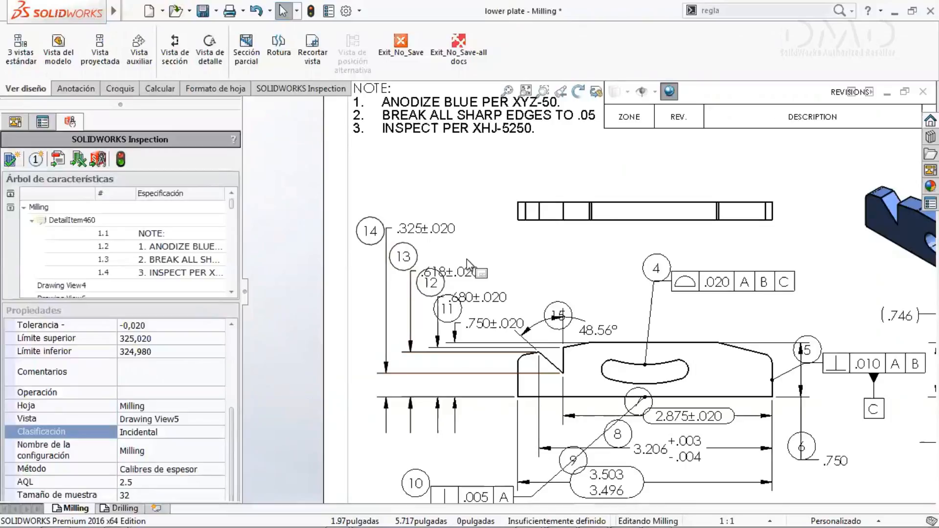
{"action": "left_click", "coordinate": [440, 228]}
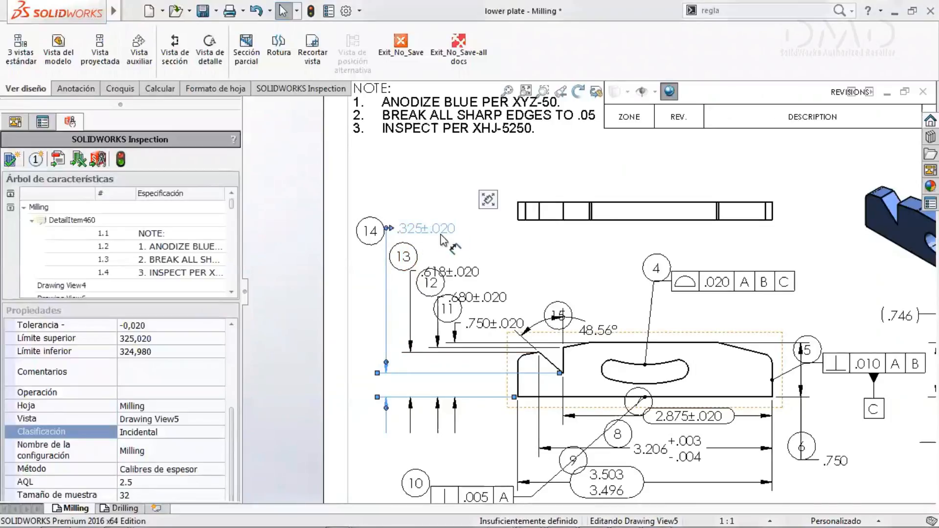
{"action": "left_click", "coordinate": [147, 286]}
{"action": "scroll", "coordinate": [167, 268], "scroll_direction": "down", "scroll_amount": 3}
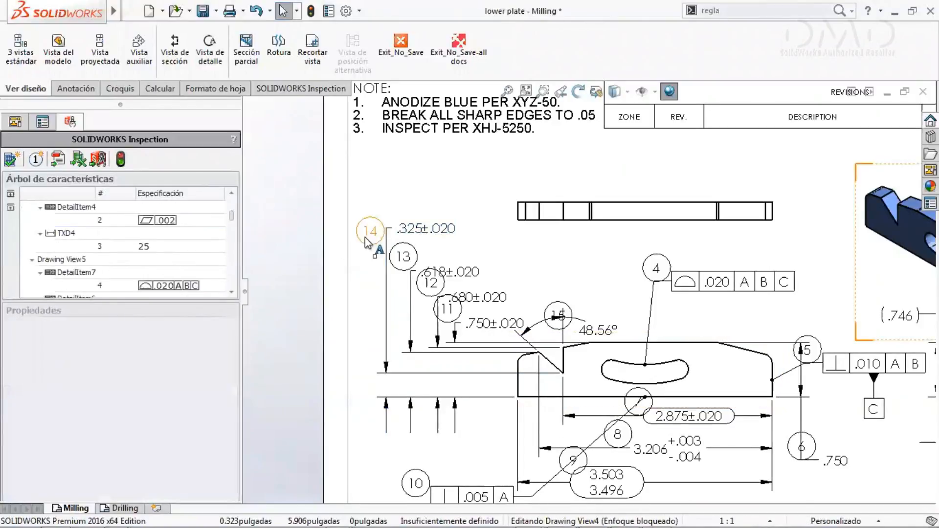
{"action": "left_click", "coordinate": [178, 205]}
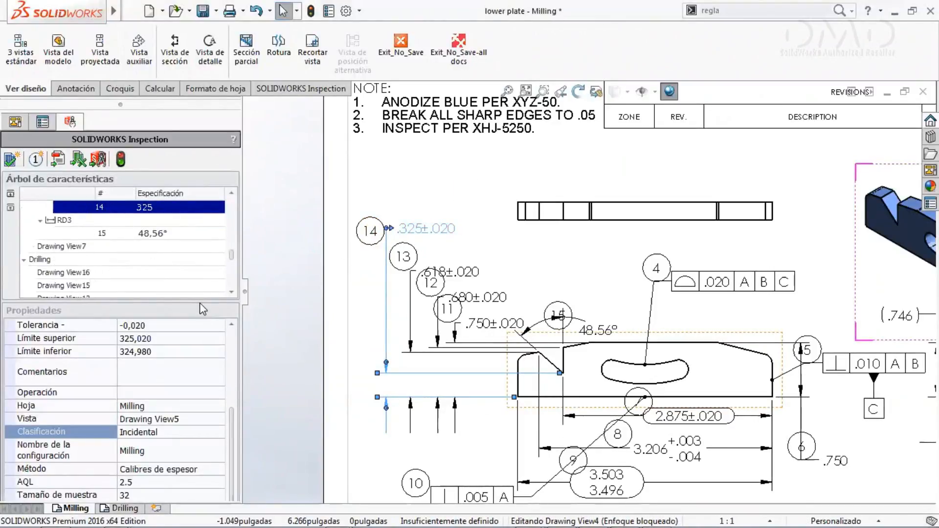
{"action": "left_click_drag", "start_coordinate": [236, 432], "coordinate": [242, 333]}
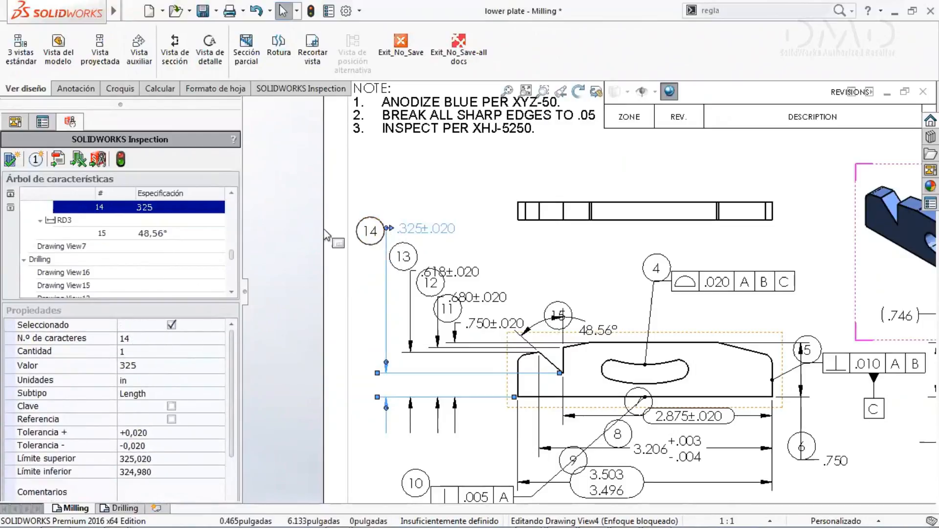
{"action": "right_click", "coordinate": [181, 209]}
{"action": "left_click", "coordinate": [223, 248]}
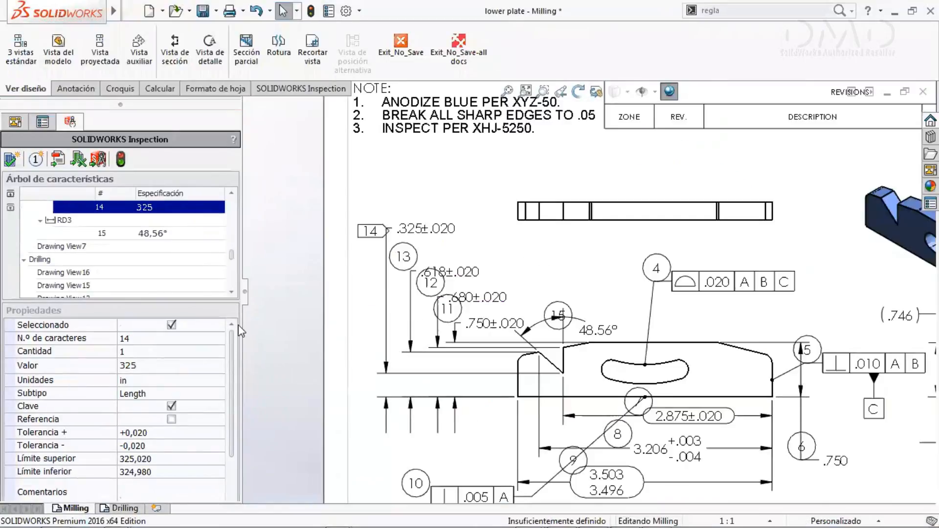
- Review characteristic 14's remaining properties down to method, AQL and sample size, and fit the whole sheet in view
{"action": "scroll", "coordinate": [231, 350], "scroll_direction": "down", "scroll_amount": 1}
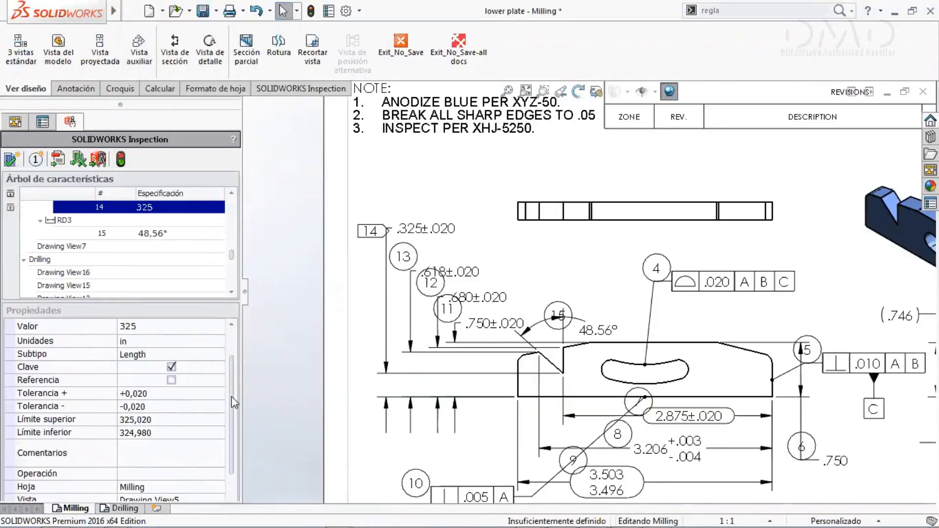
{"action": "scroll", "coordinate": [229, 402], "scroll_direction": "down", "scroll_amount": 2}
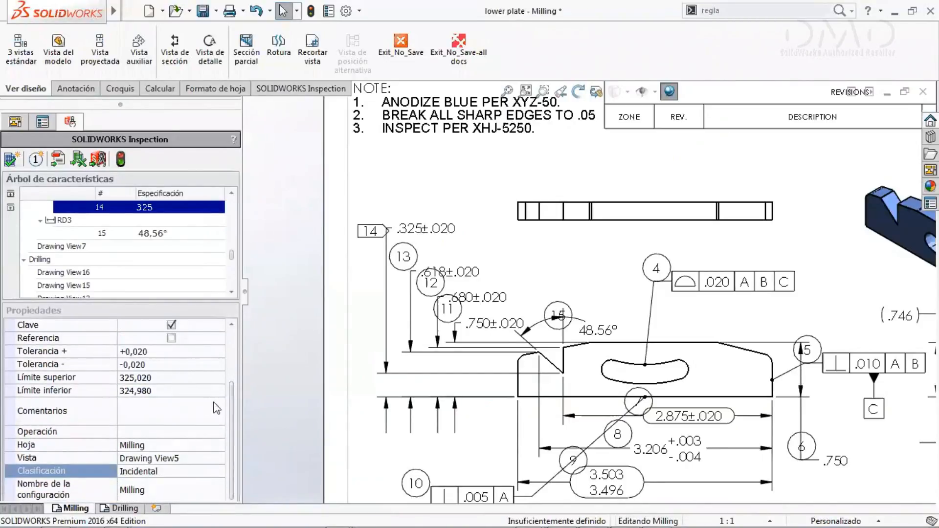
{"action": "scroll", "coordinate": [229, 425], "scroll_direction": "down", "scroll_amount": 3}
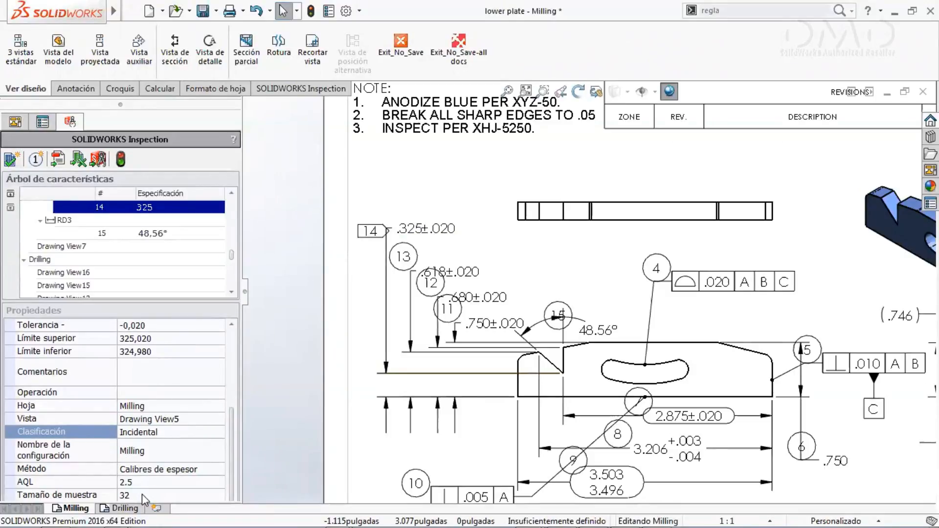
{"action": "key", "text": "f"}
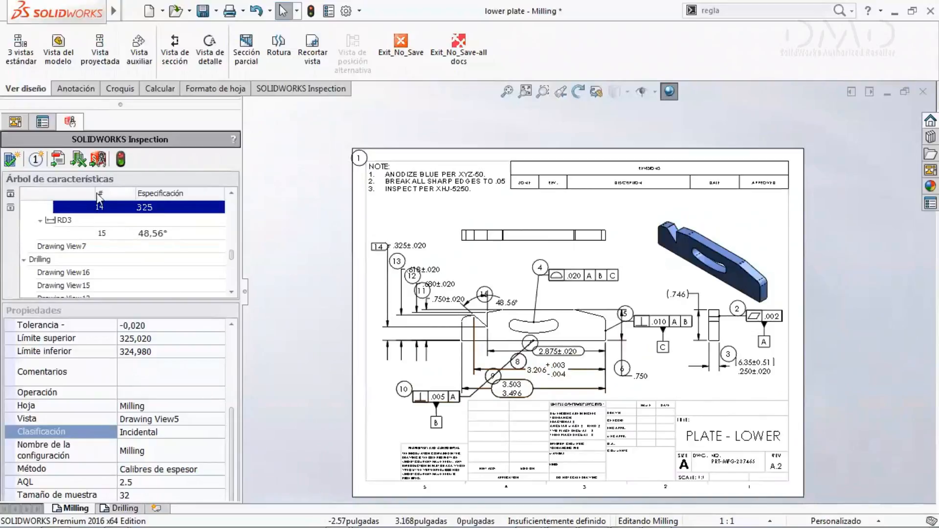
- Export the inspection project to Excel with the AS9102 template and review the characteristics in the report's Form3 sheet
{"action": "left_click", "coordinate": [78, 159]}
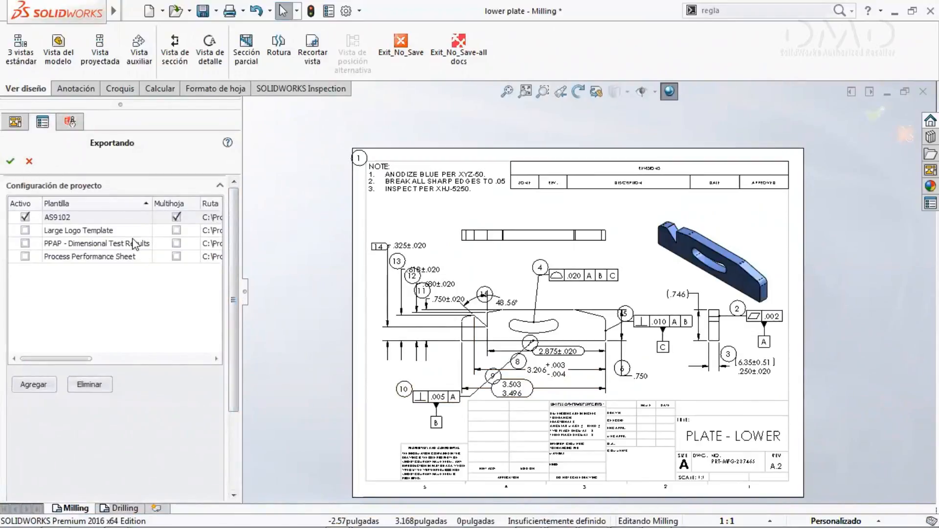
{"action": "left_click", "coordinate": [10, 162]}
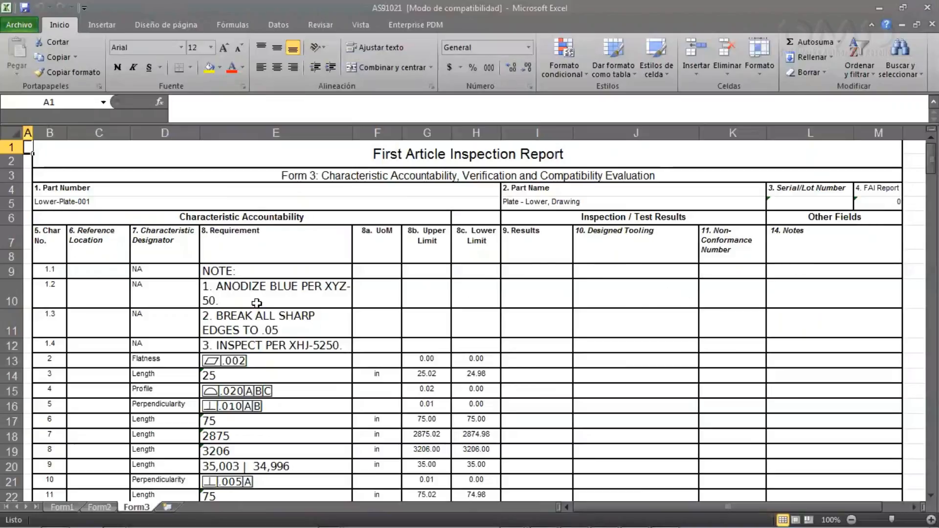
{"action": "scroll", "coordinate": [471, 254], "scroll_direction": "down", "scroll_amount": 5}
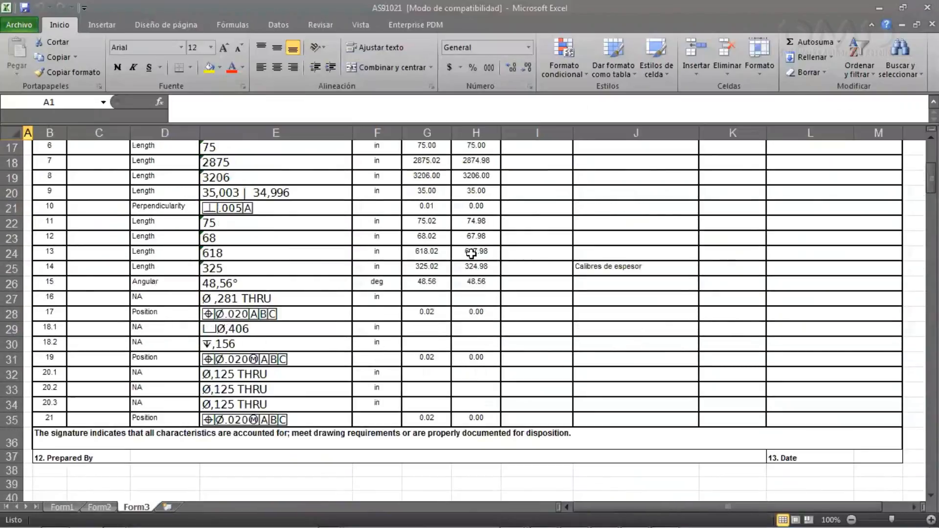
{"action": "scroll", "coordinate": [399, 368], "scroll_direction": "up", "scroll_amount": 5}
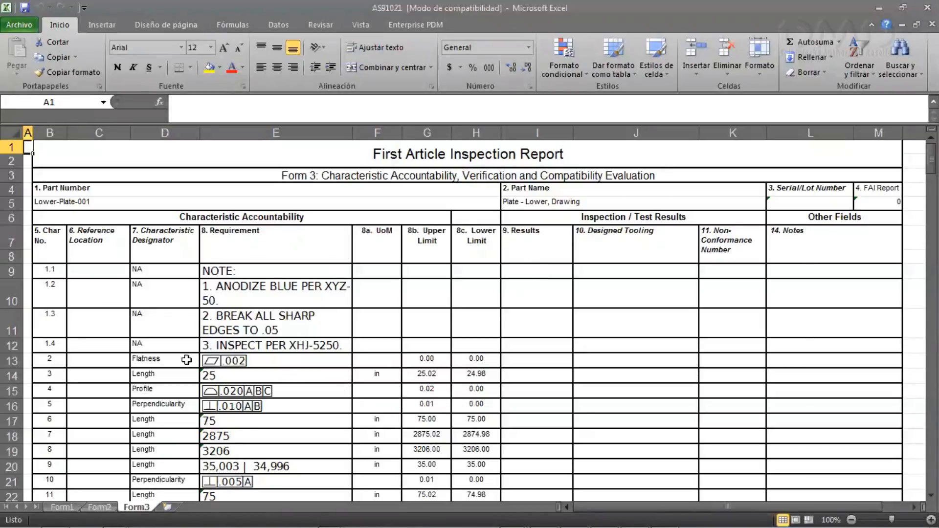
{"action": "scroll", "coordinate": [170, 311], "scroll_direction": "down", "scroll_amount": 2}
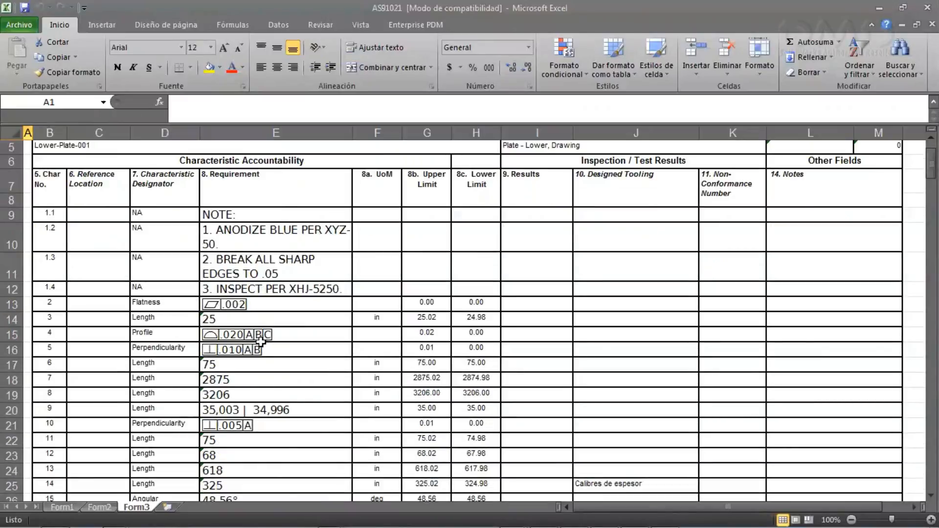
{"action": "scroll", "coordinate": [264, 372], "scroll_direction": "down", "scroll_amount": 4}
{"action": "scroll", "coordinate": [262, 375], "scroll_direction": "up", "scroll_amount": 4}
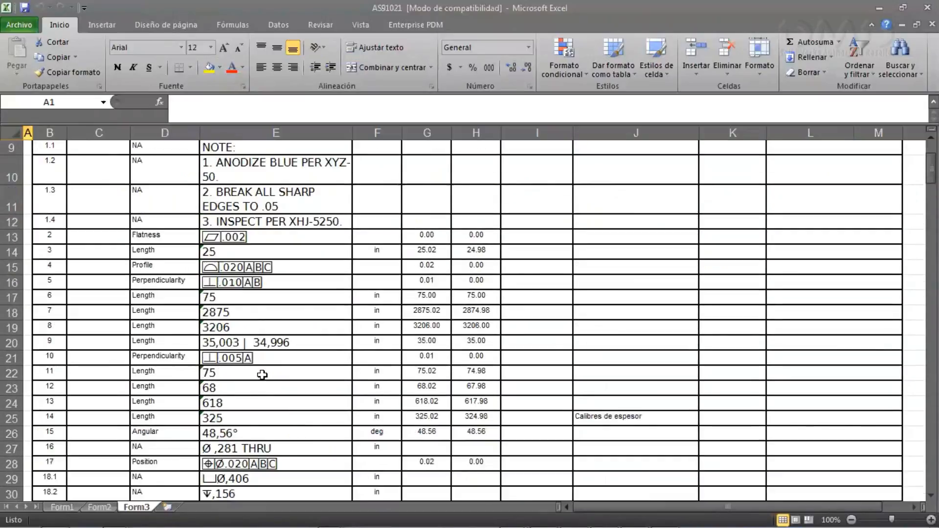
- Enter the inspection results 25 for characteristic 3 and 0.02 for characteristic 4 in the Form3 sheet
{"action": "left_click", "coordinate": [535, 322]}
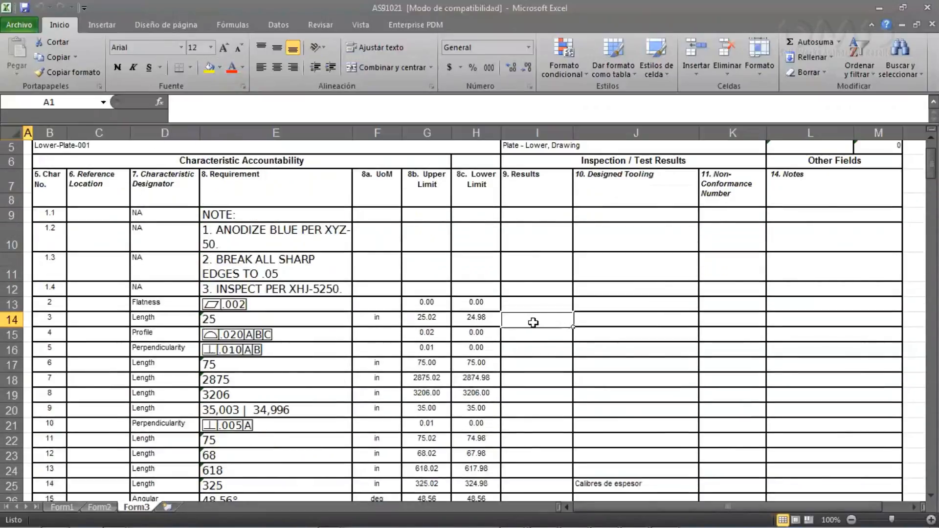
{"action": "type", "text": "25."}
{"action": "key", "text": "Return"}
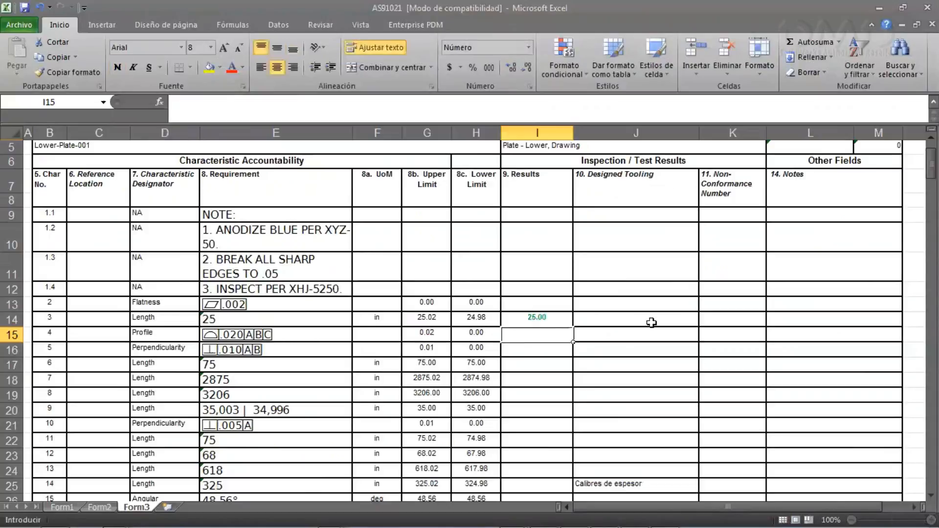
{"action": "type", "text": "0.02"}
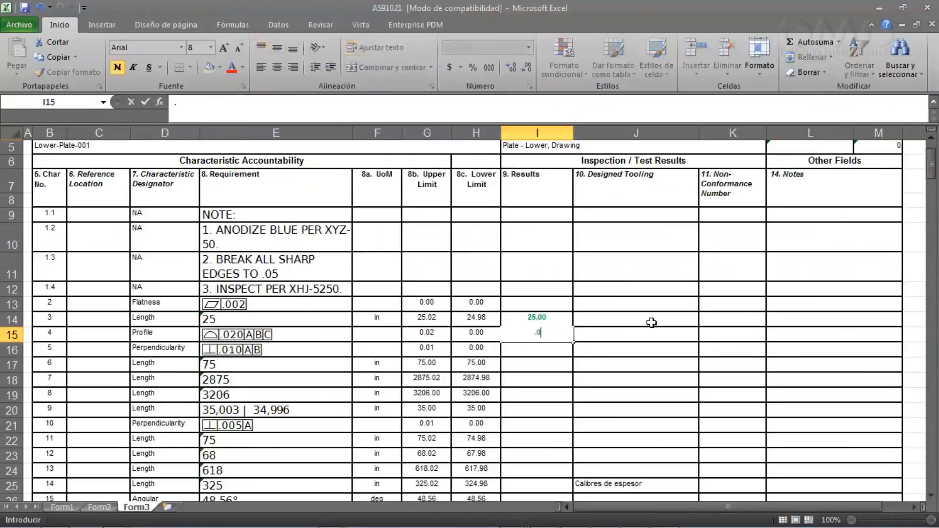
{"action": "key", "text": "Return"}
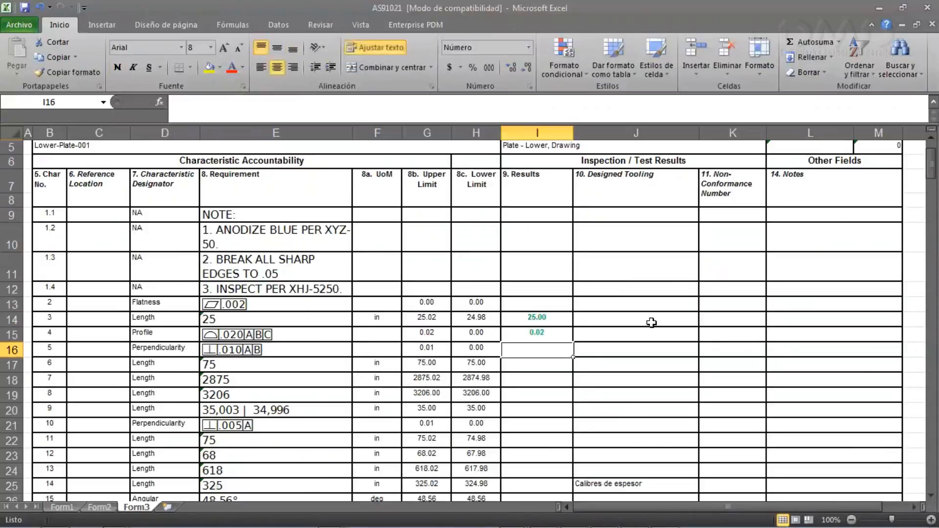
- Enter the out-of-tolerance results 80 for characteristic 6 and 3222 for characteristic 7
{"action": "left_click", "coordinate": [537, 365]}
{"action": "type", "text": "80"}
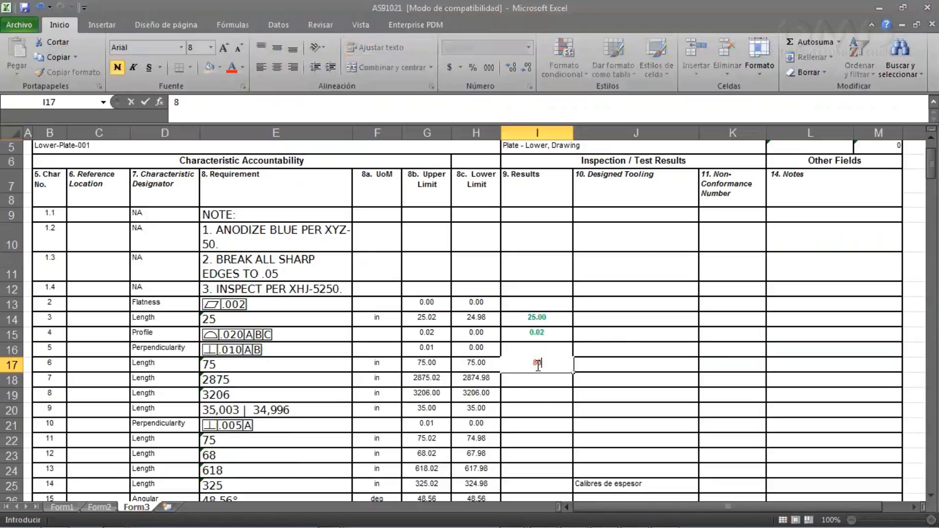
{"action": "key", "text": "Return"}
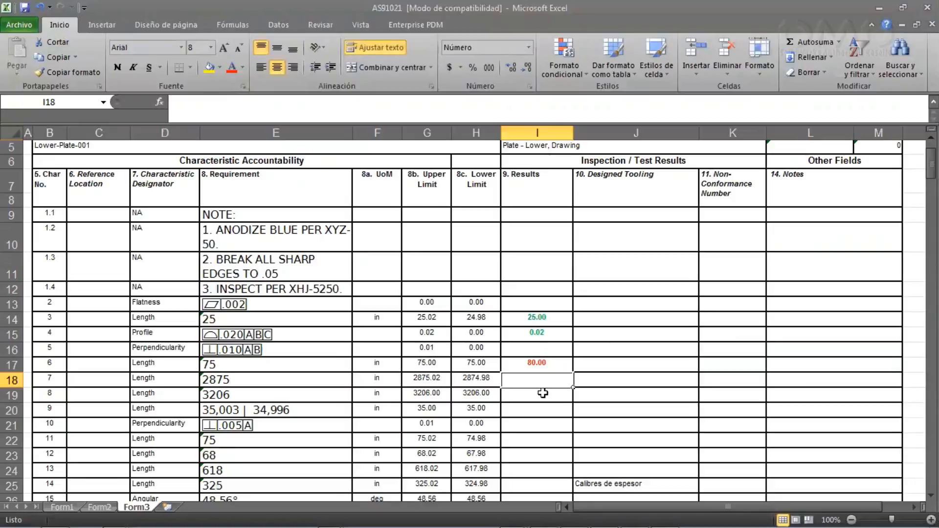
{"action": "type", "text": "3222"}
{"action": "key", "text": "Return"}
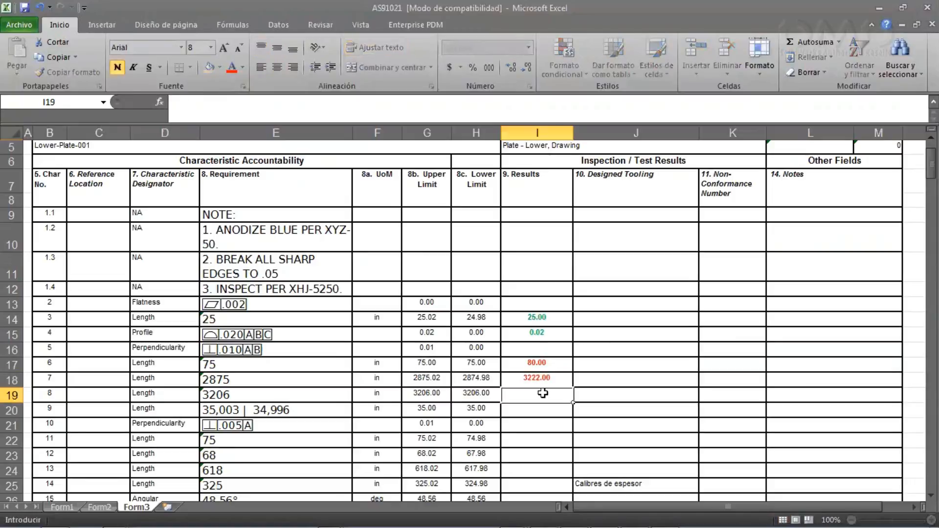
- Enter the result .01 for the perpendicularity characteristic 5
{"action": "left_click", "coordinate": [550, 346]}
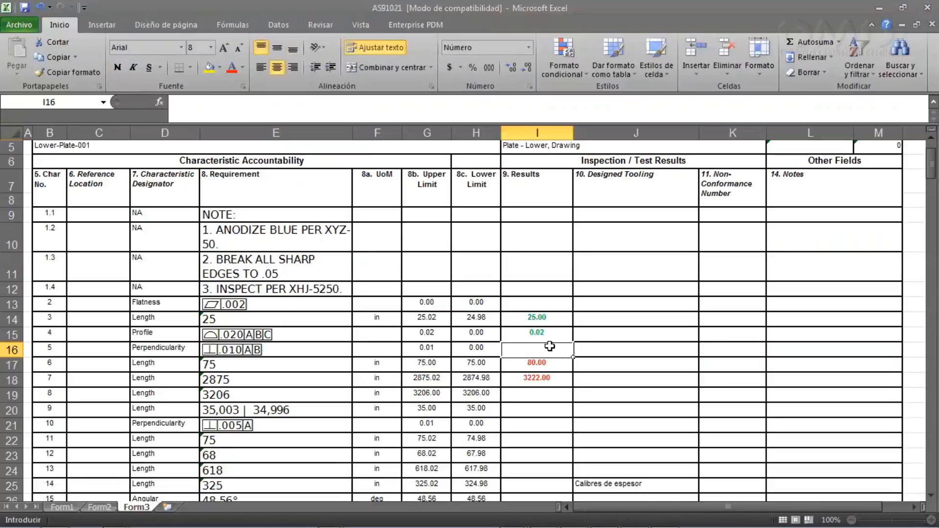
{"action": "type", "text": ".01"}
{"action": "key", "text": "Return"}
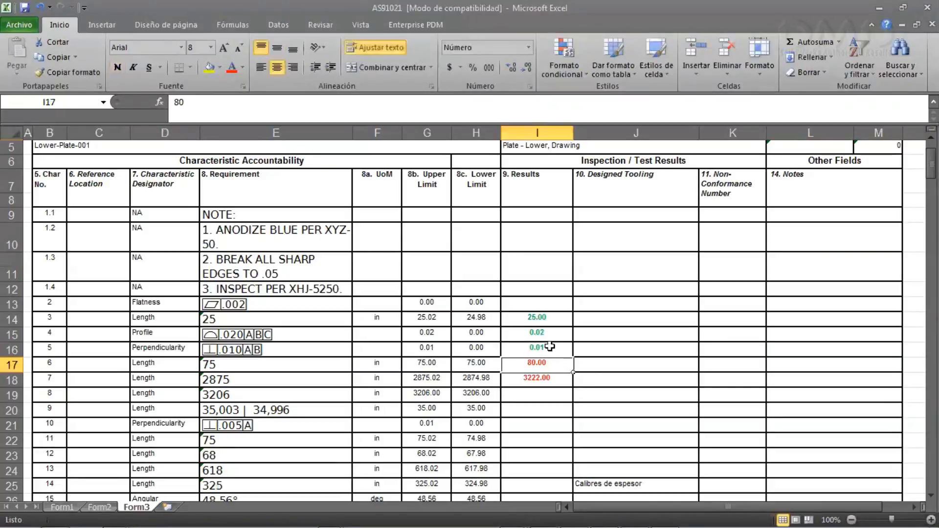
- Look through the remaining Form3 rows and check the designed tooling recorded for characteristic 14
{"action": "scroll", "coordinate": [526, 384], "scroll_direction": "down", "scroll_amount": 4}
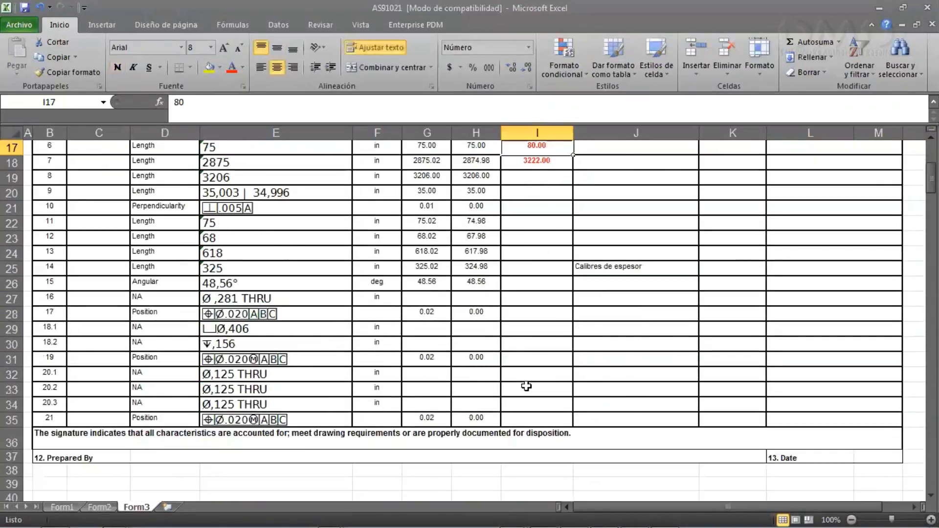
{"action": "scroll", "coordinate": [526, 387], "scroll_direction": "up", "scroll_amount": 1}
{"action": "left_click", "coordinate": [614, 327]}
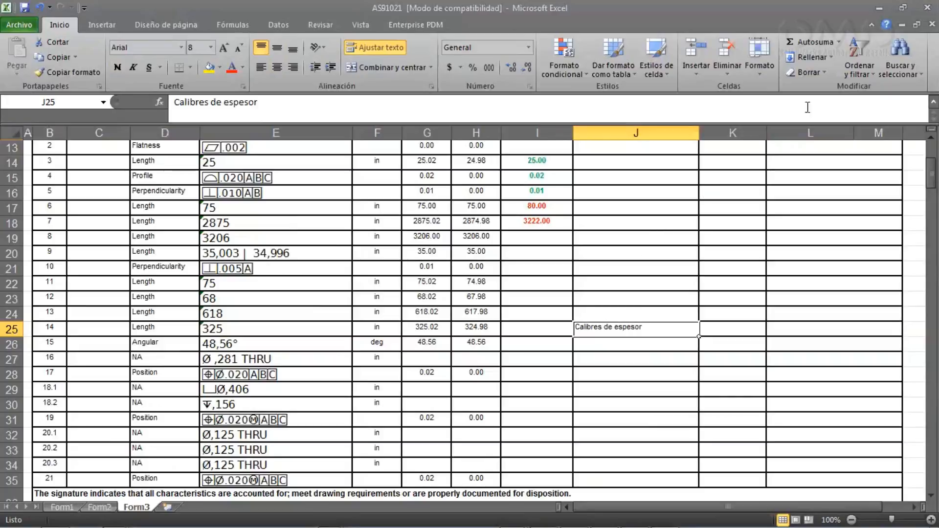
- Minimize the Excel report and switch to the PowerPoint presentation
{"action": "left_click", "coordinate": [878, 9]}
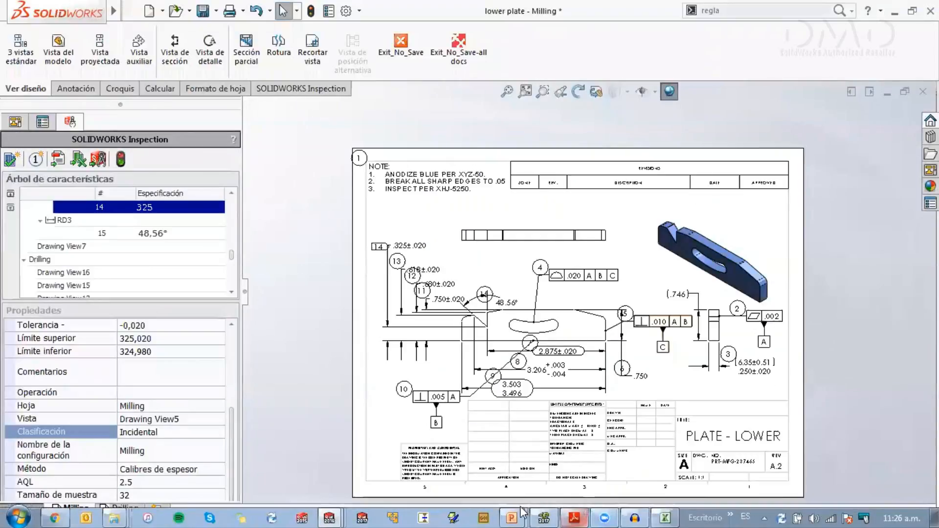
{"action": "mouse_move", "coordinate": [512, 517]}
{"action": "left_click", "coordinate": [543, 488]}
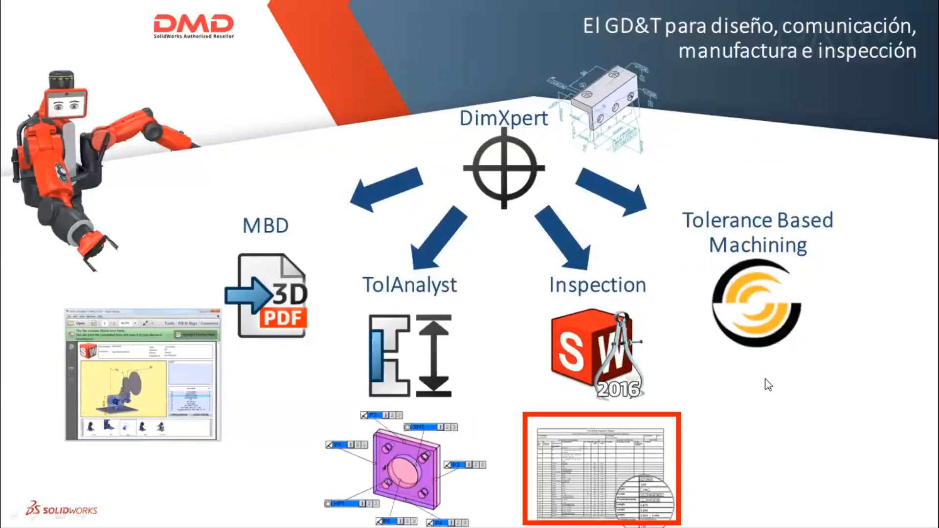
{"action": "left_click", "coordinate": [769, 385]}
{"action": "left_click", "coordinate": [766, 380]}
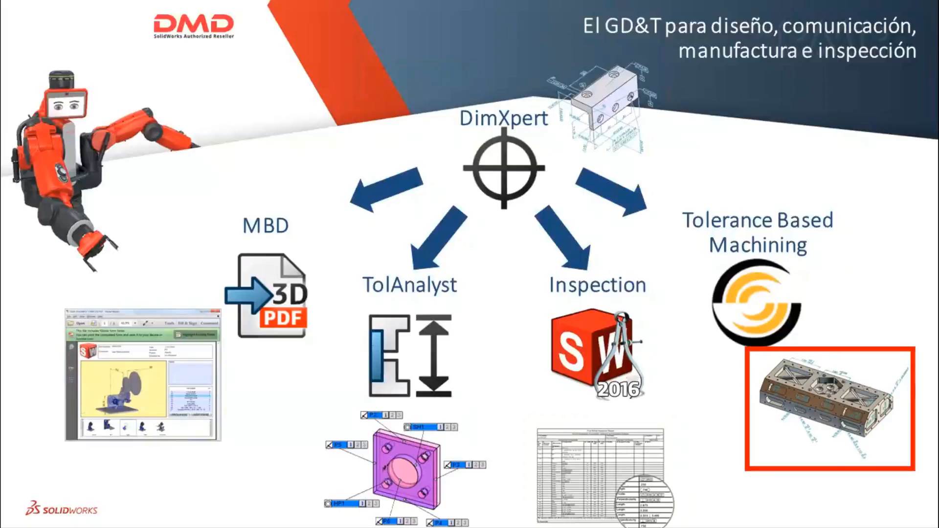
{"action": "key", "text": "Right"}
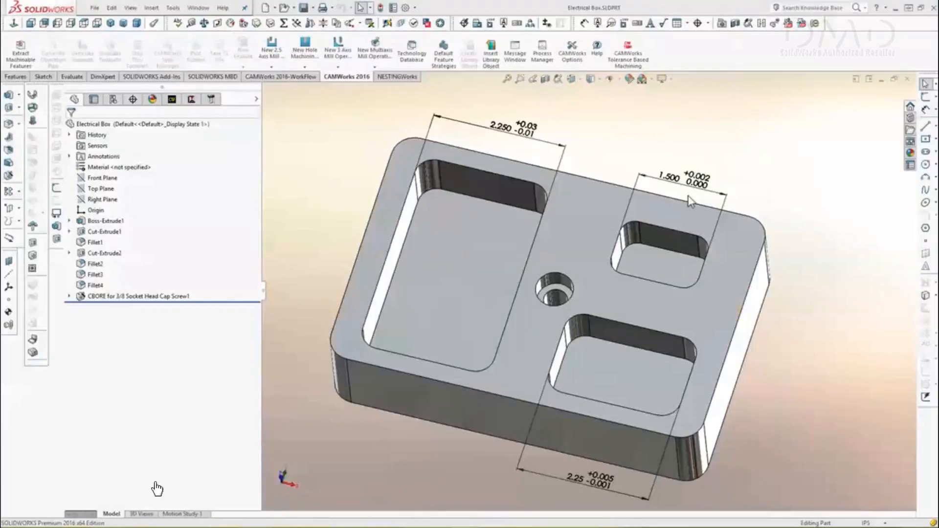
{"action": "left_click", "coordinate": [109, 506]}
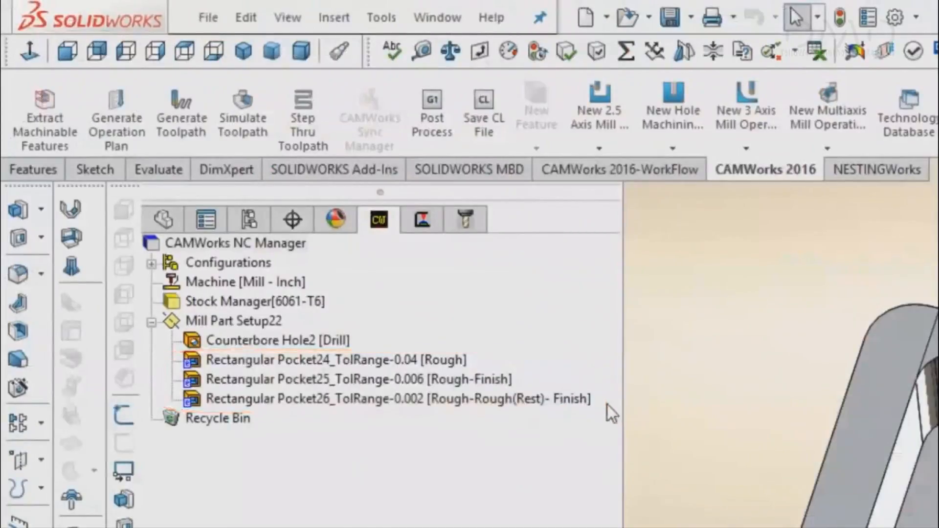
- Show the CAMWorks operations, open the parameters of Contour Mill29_TolMean_0.01, check the contour side allowance and accept the dialog
{"action": "left_click", "coordinate": [426, 226]}
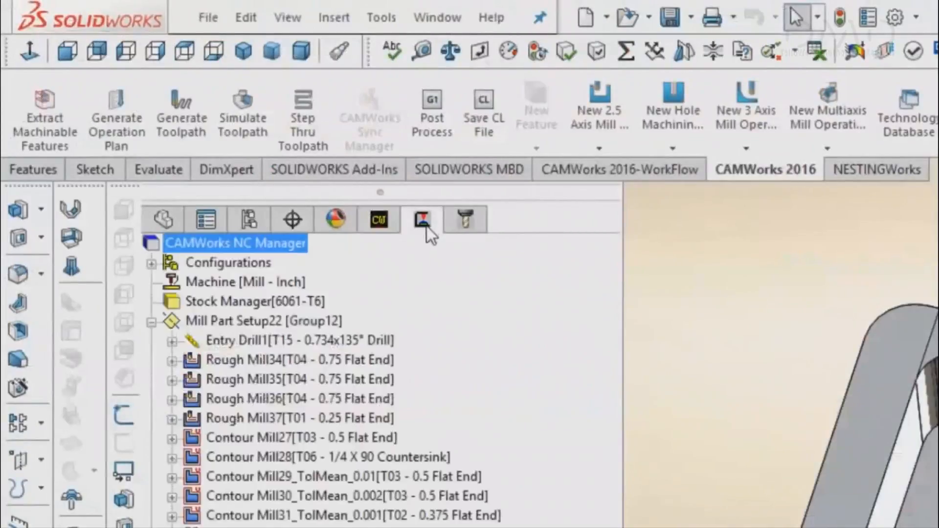
{"action": "left_click", "coordinate": [478, 482]}
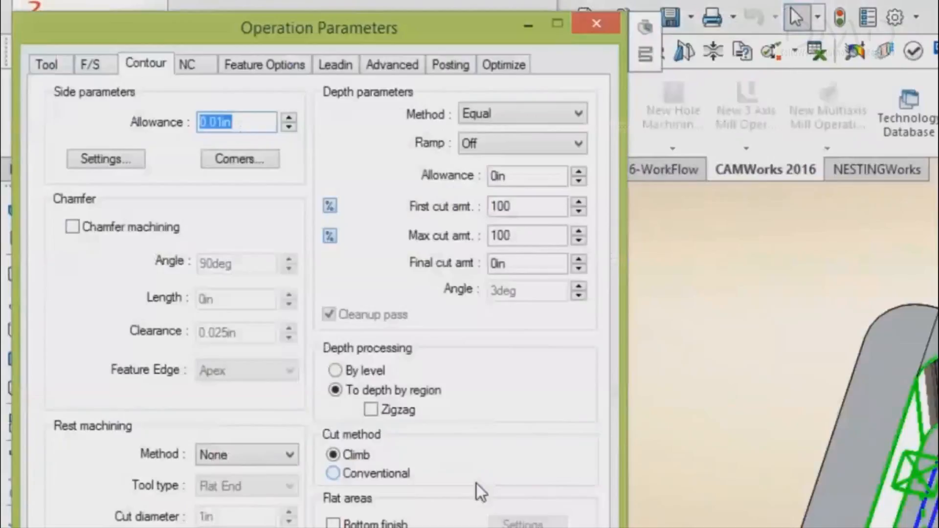
{"action": "left_click", "coordinate": [250, 126]}
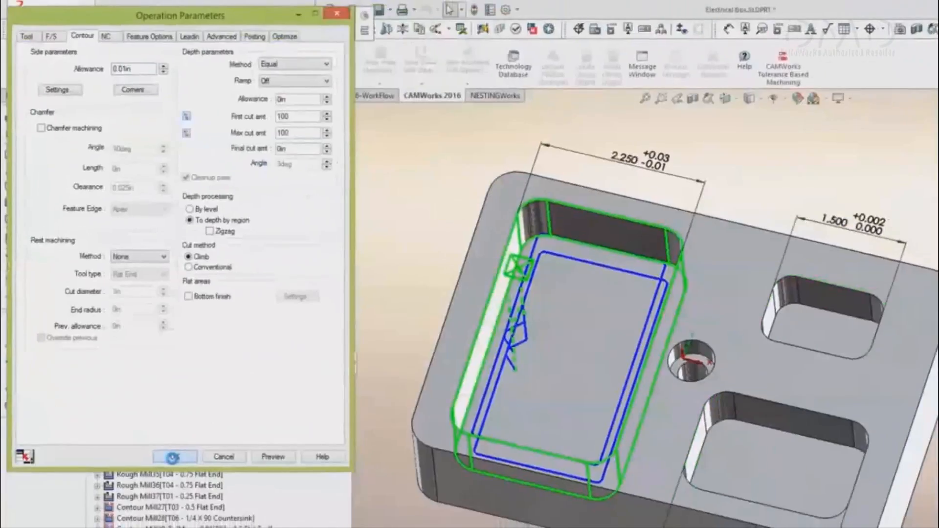
{"action": "left_click", "coordinate": [172, 457]}
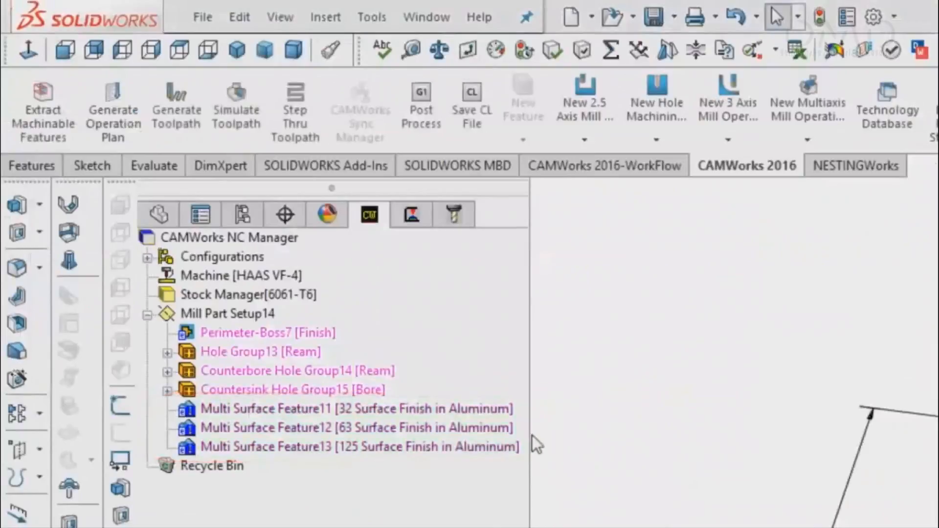
- Show the drill mold core's mill operations and select all three Pattern Project operations to display their toolpaths
{"action": "left_click", "coordinate": [411, 214]}
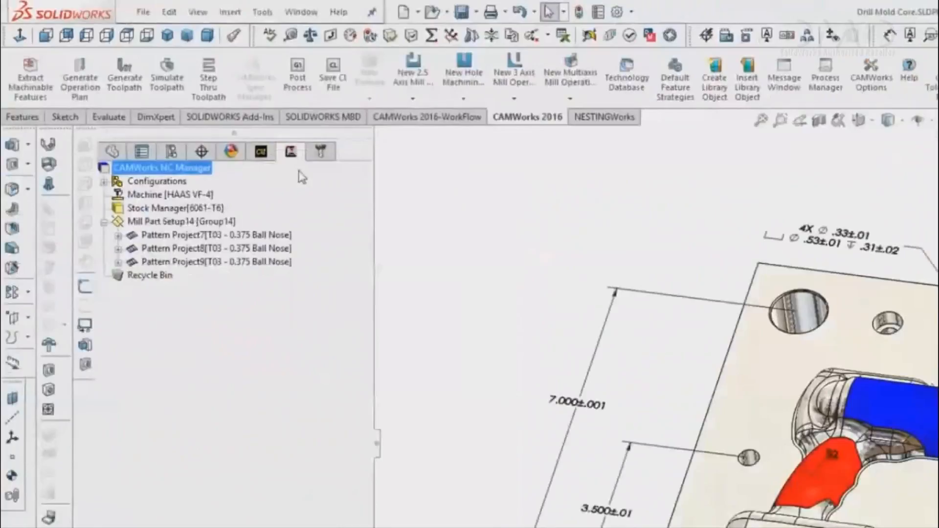
{"action": "left_click", "coordinate": [267, 236]}
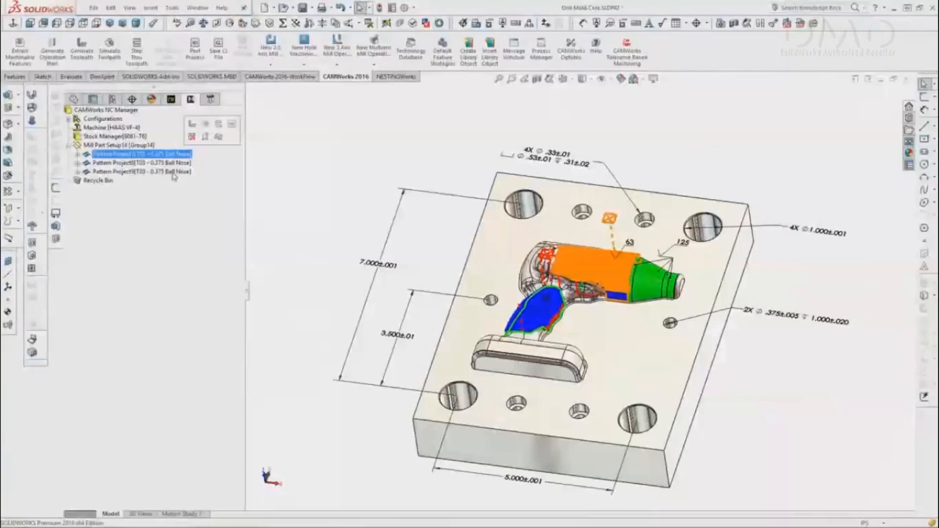
{"action": "left_click", "coordinate": [173, 172], "text": "shift"}
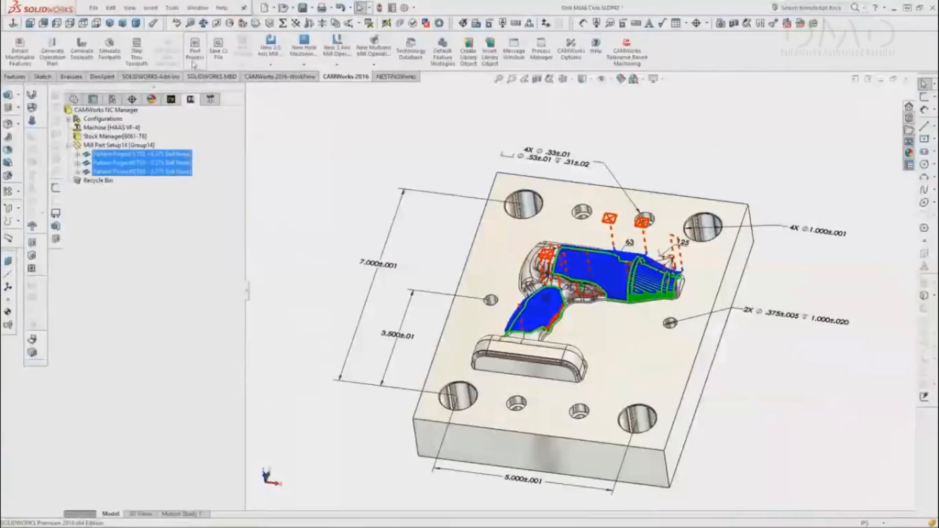
- Examine the toolpath spacing on the drill mold core's surfaces with different finish requirements from the front view
{"action": "left_click", "coordinate": [30, 23]}
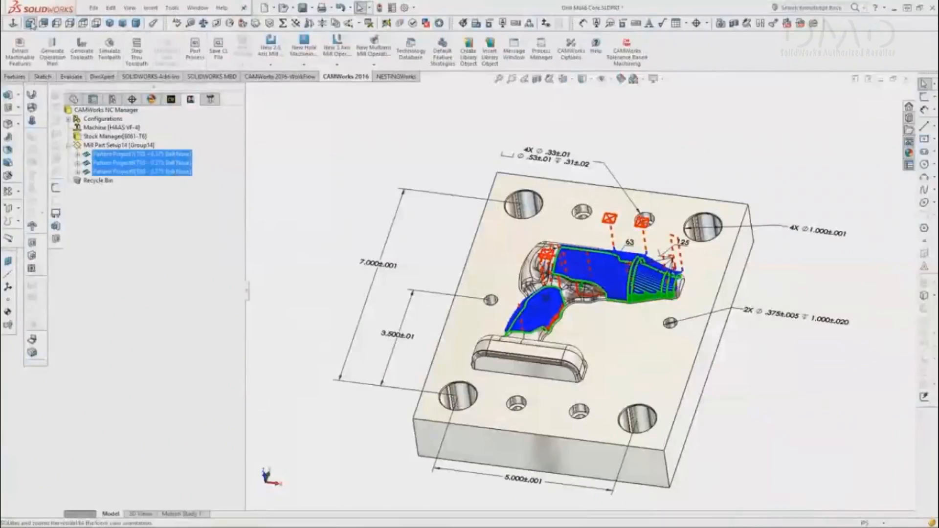
{"action": "left_click", "coordinate": [773, 220]}
{"action": "scroll", "coordinate": [773, 220], "scroll_direction": "up", "scroll_amount": 5}
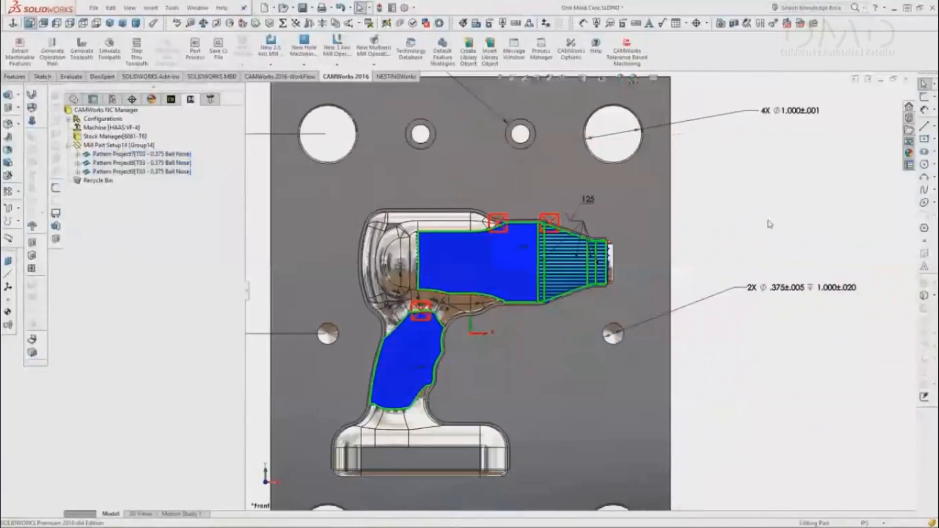
{"action": "scroll", "coordinate": [526, 315], "scroll_direction": "up", "scroll_amount": 2}
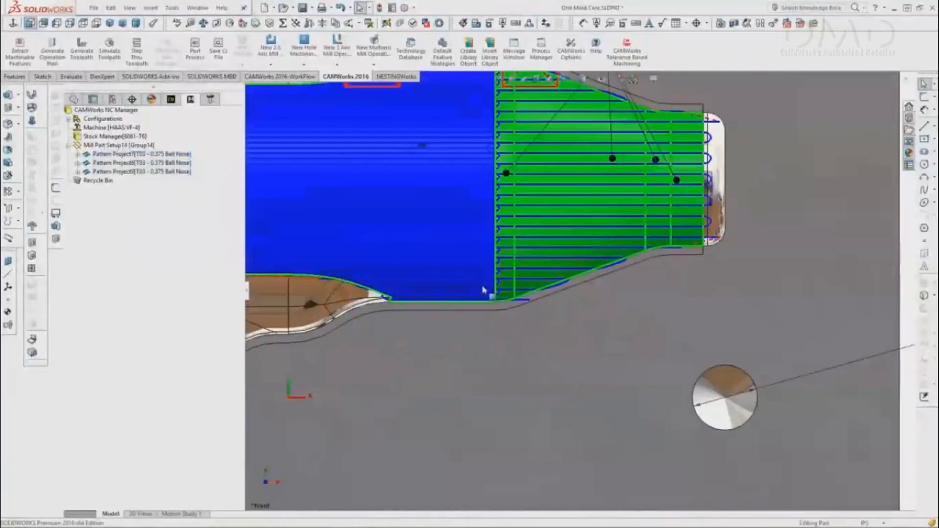
{"action": "scroll", "coordinate": [489, 293], "scroll_direction": "up", "scroll_amount": 3}
{"action": "scroll", "coordinate": [511, 199], "scroll_direction": "up", "scroll_amount": 1}
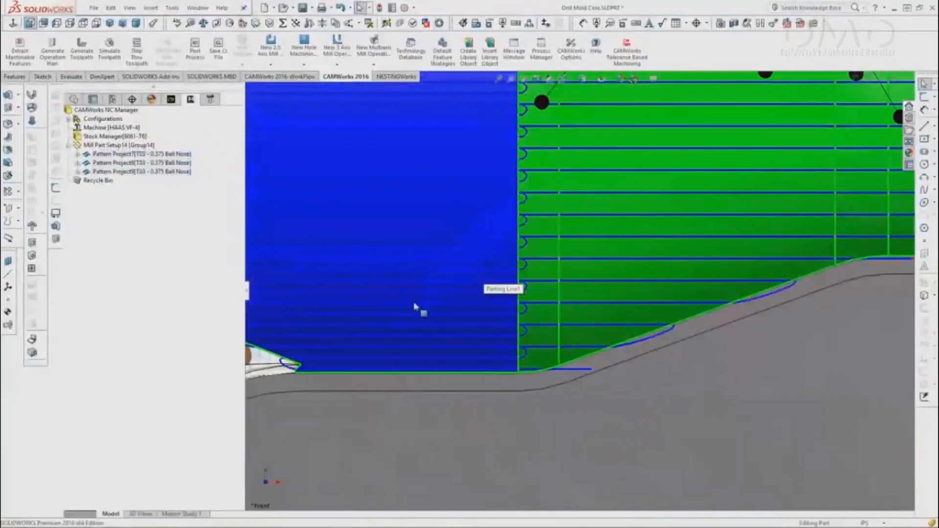
{"action": "scroll", "coordinate": [416, 298], "scroll_direction": "down", "scroll_amount": 5}
{"action": "scroll", "coordinate": [406, 284], "scroll_direction": "up", "scroll_amount": 3}
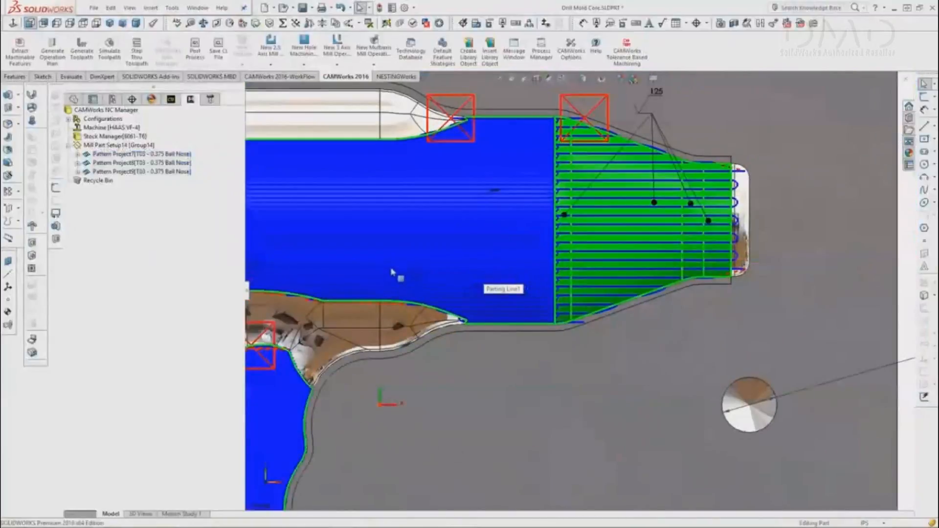
{"action": "scroll", "coordinate": [393, 272], "scroll_direction": "up", "scroll_amount": 2}
{"action": "scroll", "coordinate": [400, 286], "scroll_direction": "up", "scroll_amount": 1}
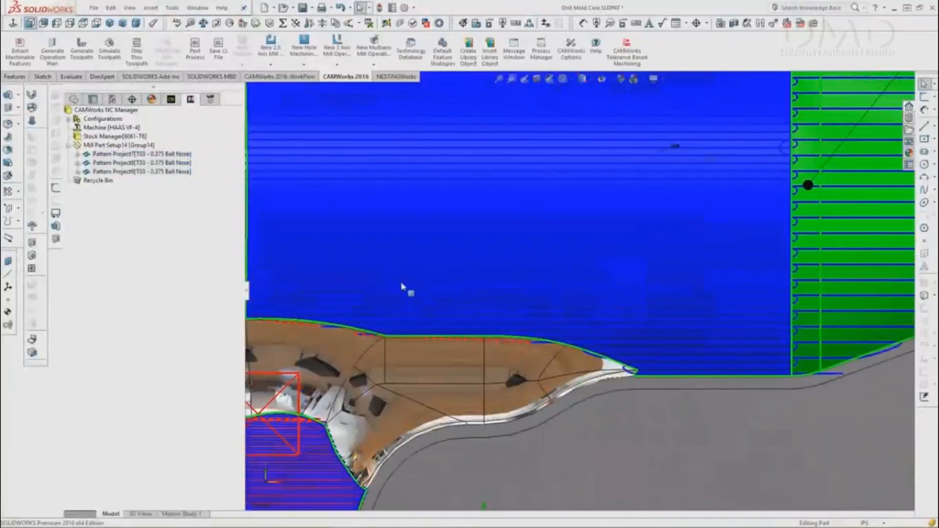
{"action": "scroll", "coordinate": [401, 287], "scroll_direction": "down", "scroll_amount": 2}
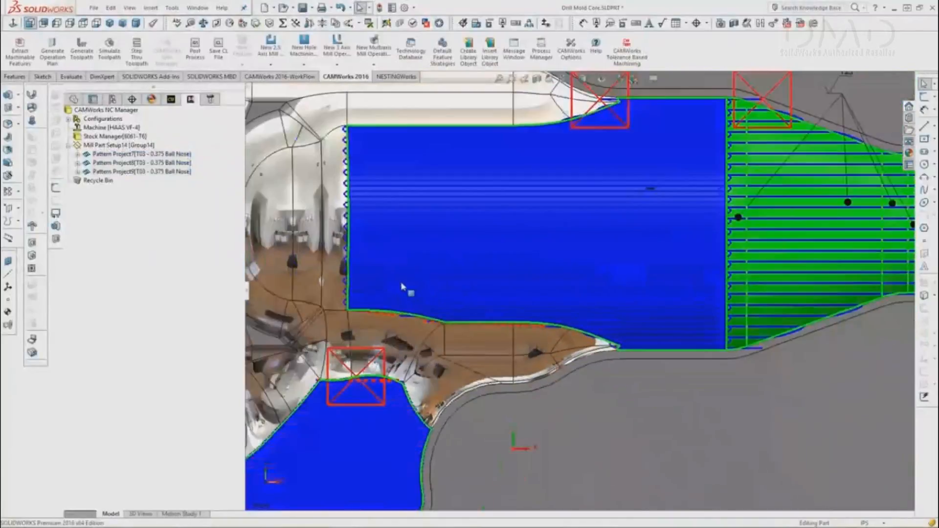
{"action": "scroll", "coordinate": [484, 394], "scroll_direction": "up", "scroll_amount": 2}
{"action": "scroll", "coordinate": [483, 394], "scroll_direction": "up", "scroll_amount": 3}
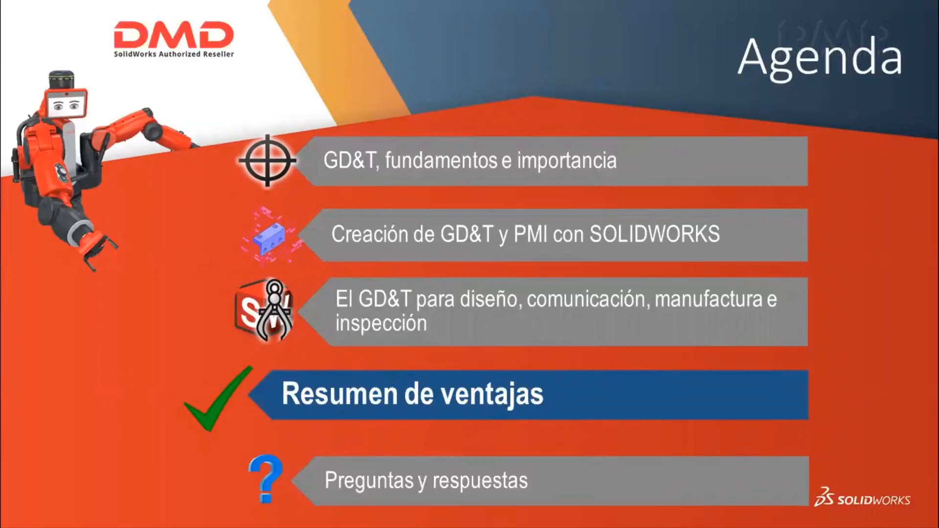
{"action": "key", "text": "Right"}
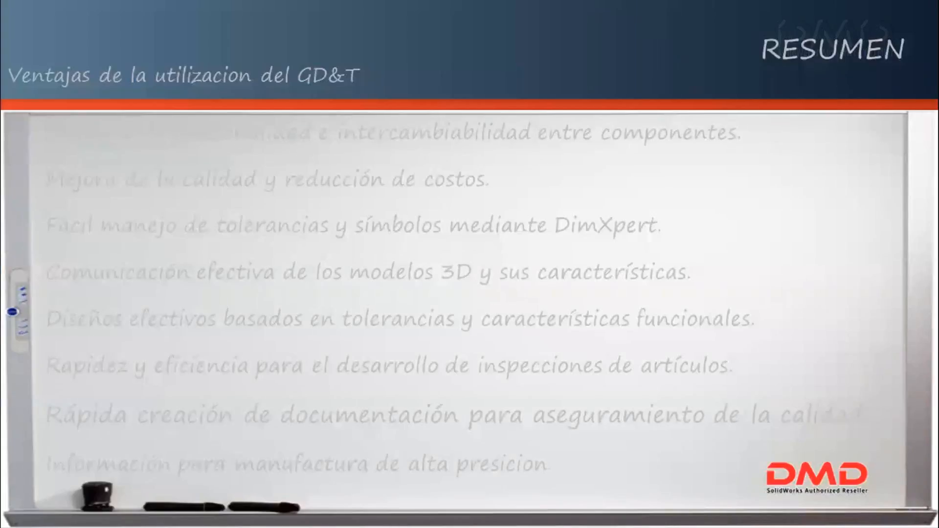